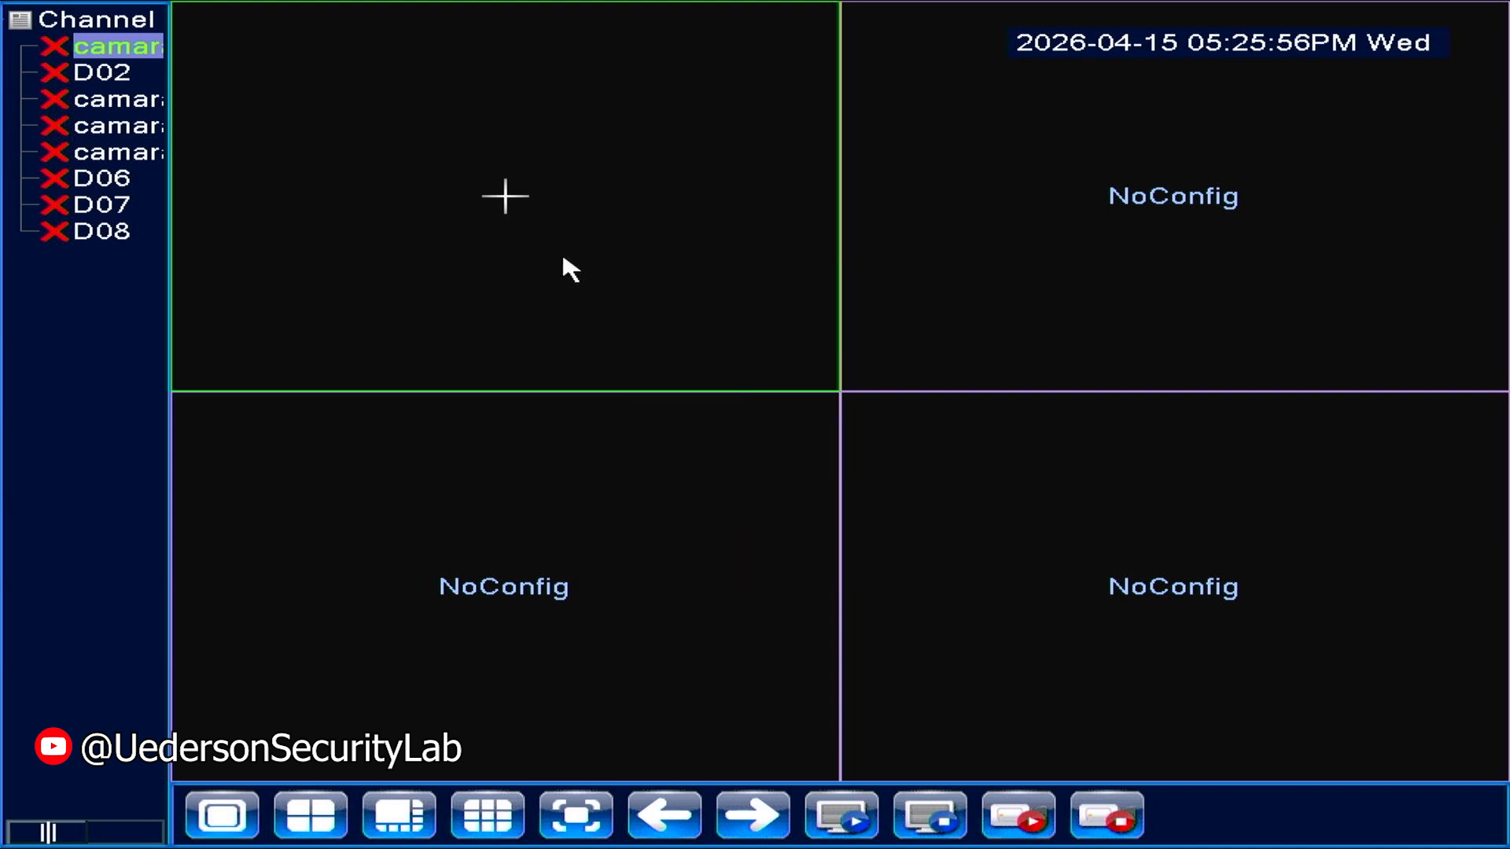
Open the quick set for IP channels from the live view and cancel the automatic configuration
{"action": "right_click", "coordinate": [574, 221]}
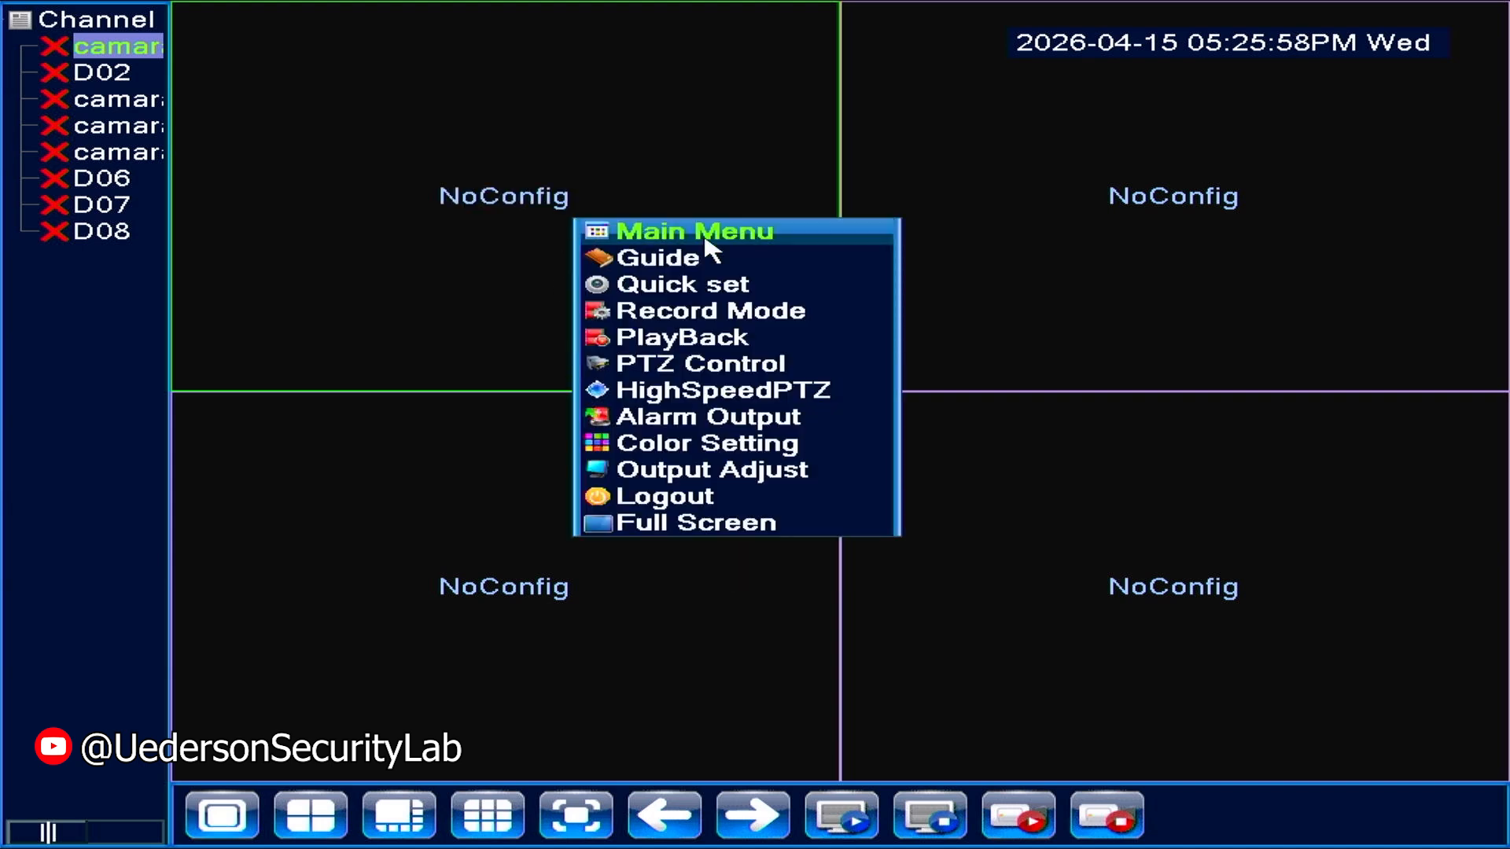
{"action": "left_click", "coordinate": [774, 291]}
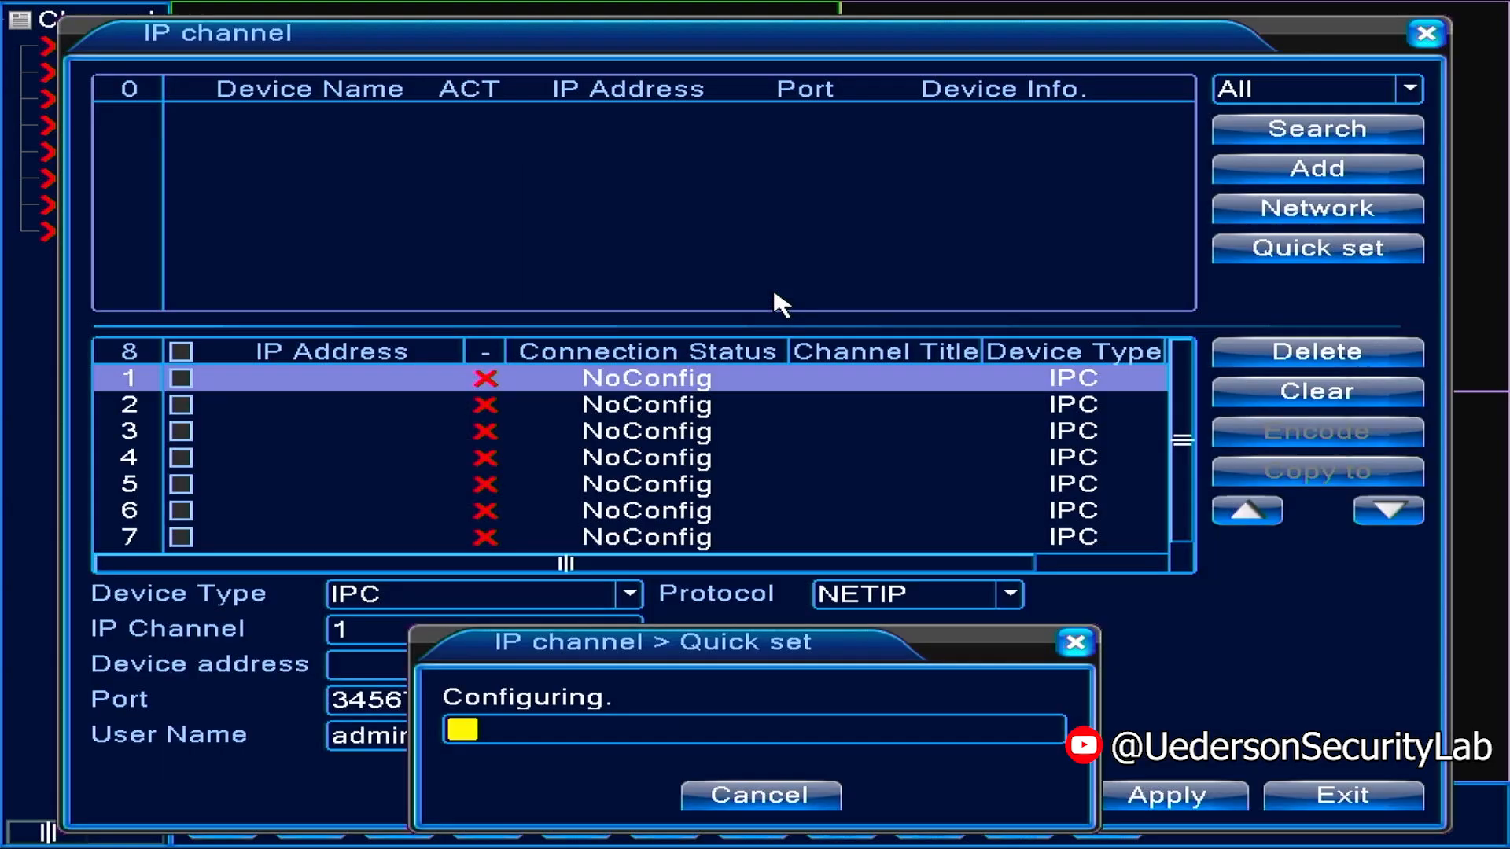
{"action": "left_click", "coordinate": [782, 790]}
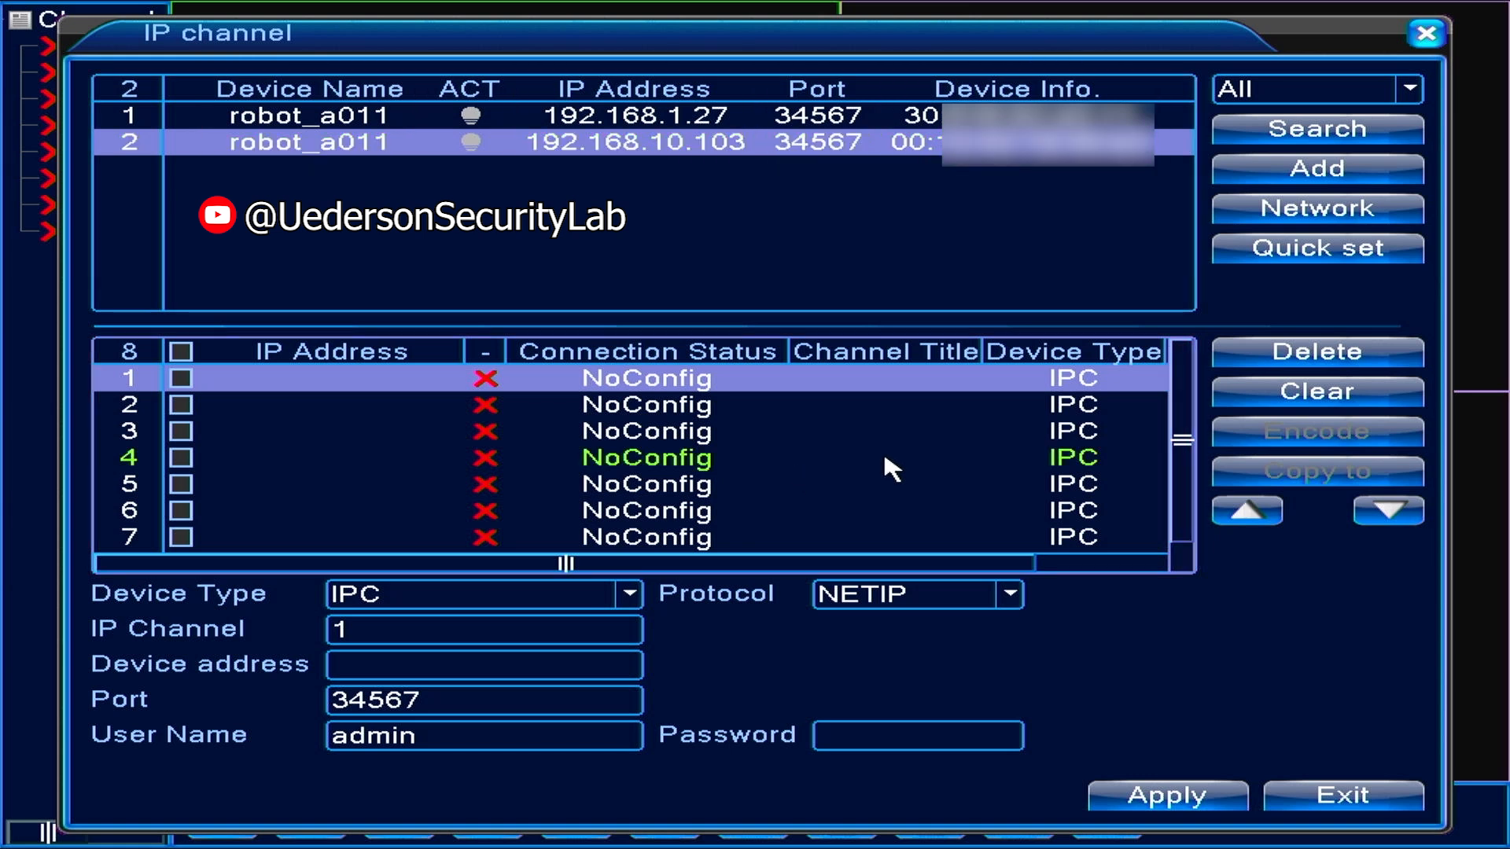
Filter the discovered devices by NETIP and ONVIF, return the filter to All, and search for devices again
{"action": "left_click", "coordinate": [1325, 91]}
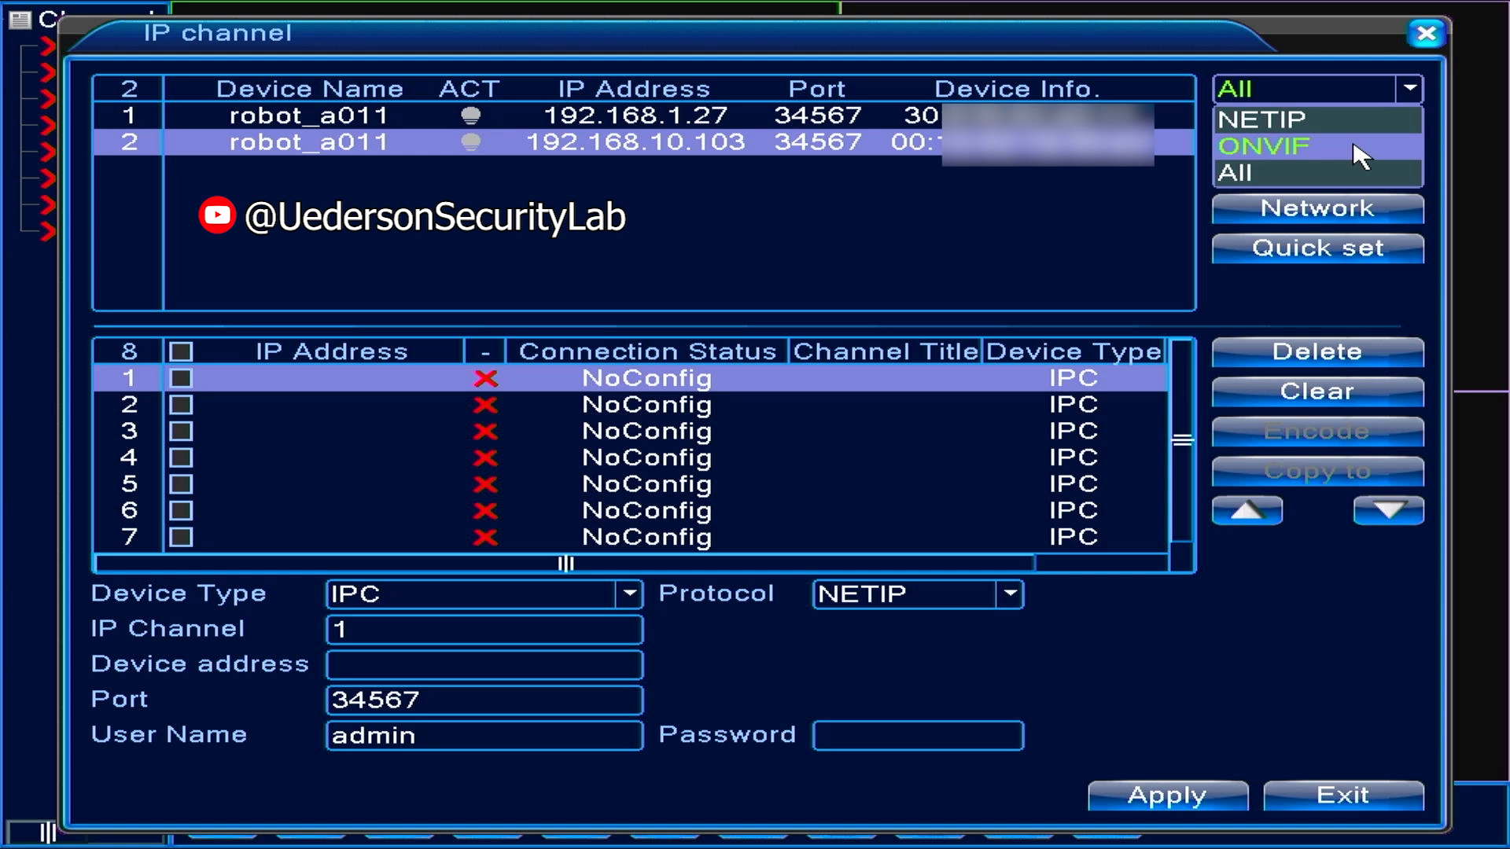
{"action": "left_click", "coordinate": [1337, 121]}
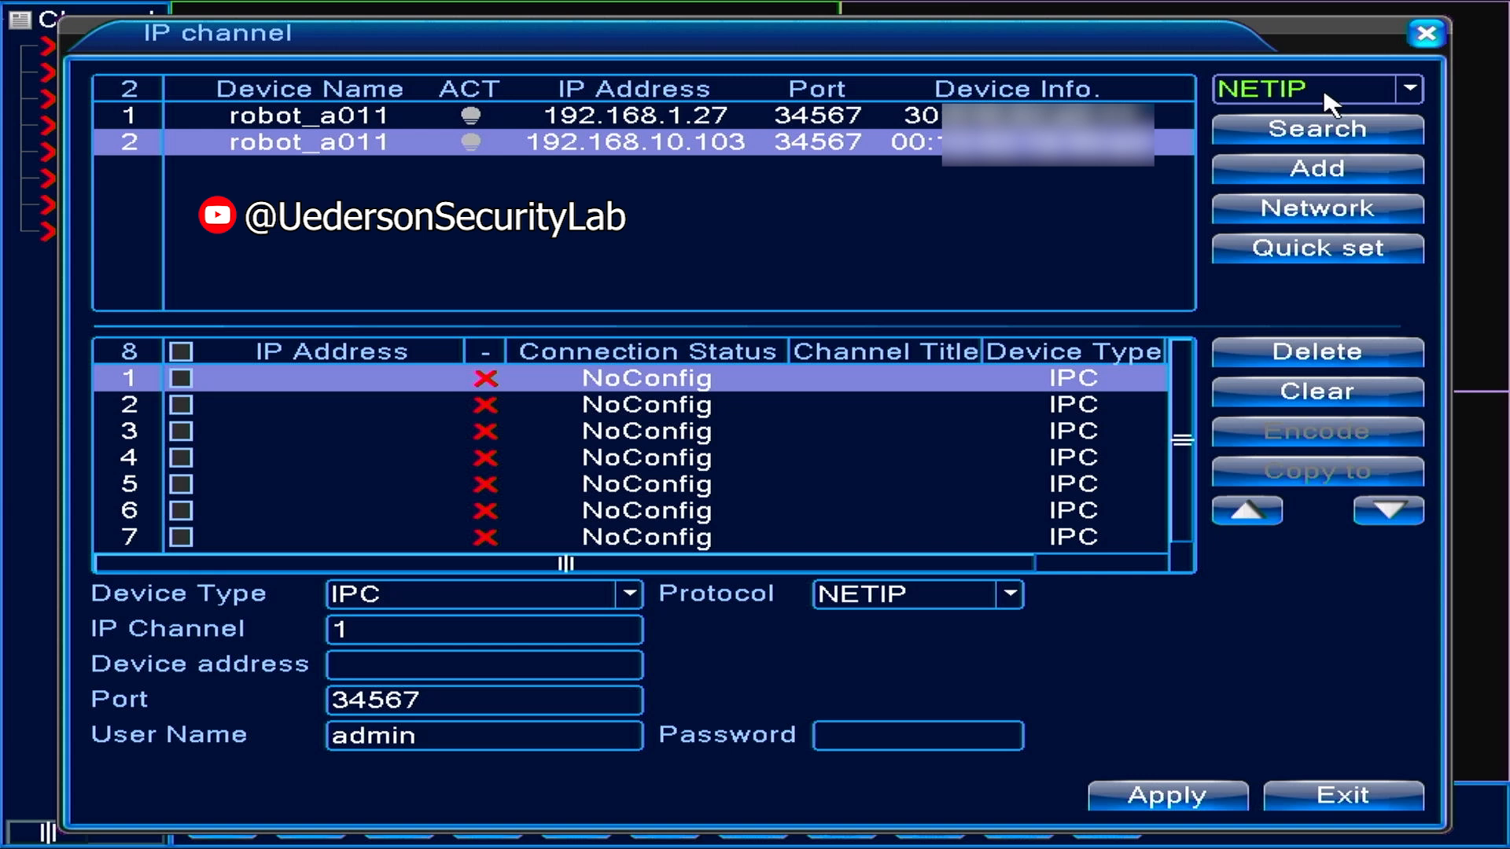
{"action": "left_click", "coordinate": [1329, 94]}
{"action": "left_click", "coordinate": [1324, 143]}
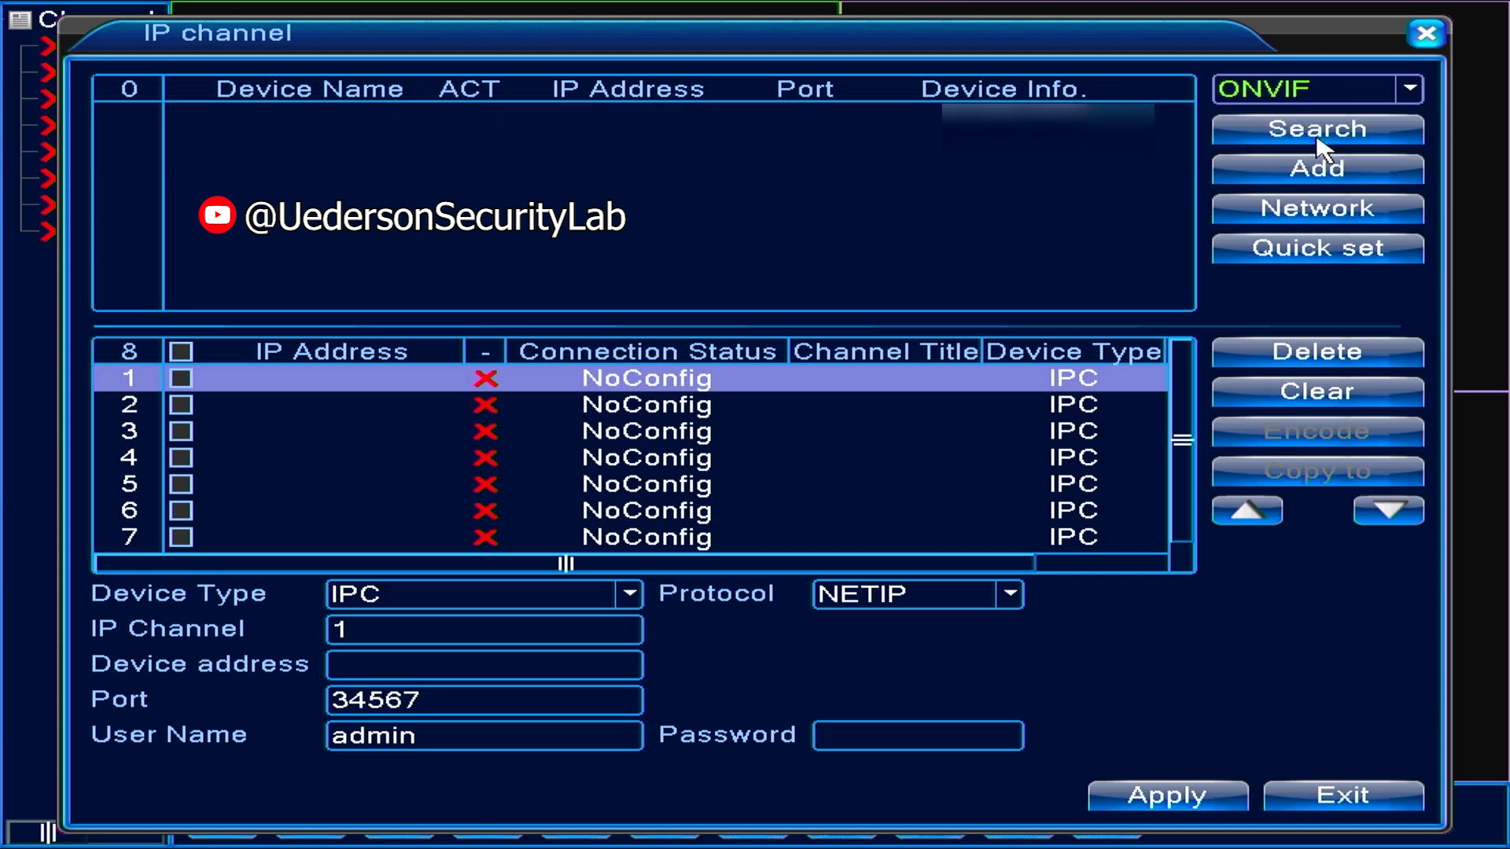
{"action": "left_click", "coordinate": [1310, 85]}
{"action": "left_click", "coordinate": [1293, 176]}
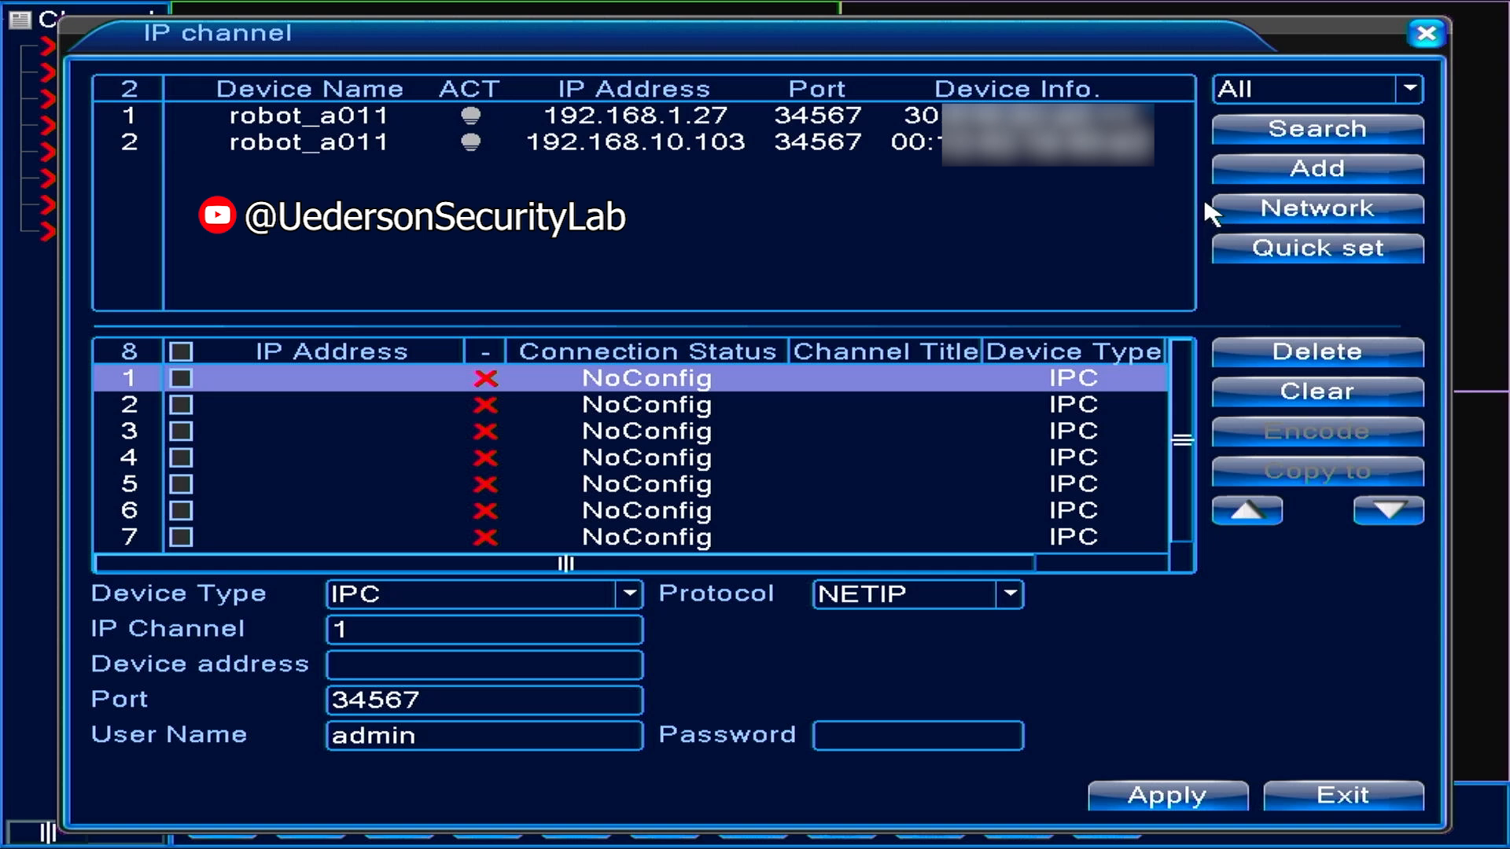
{"action": "left_click", "coordinate": [1298, 140]}
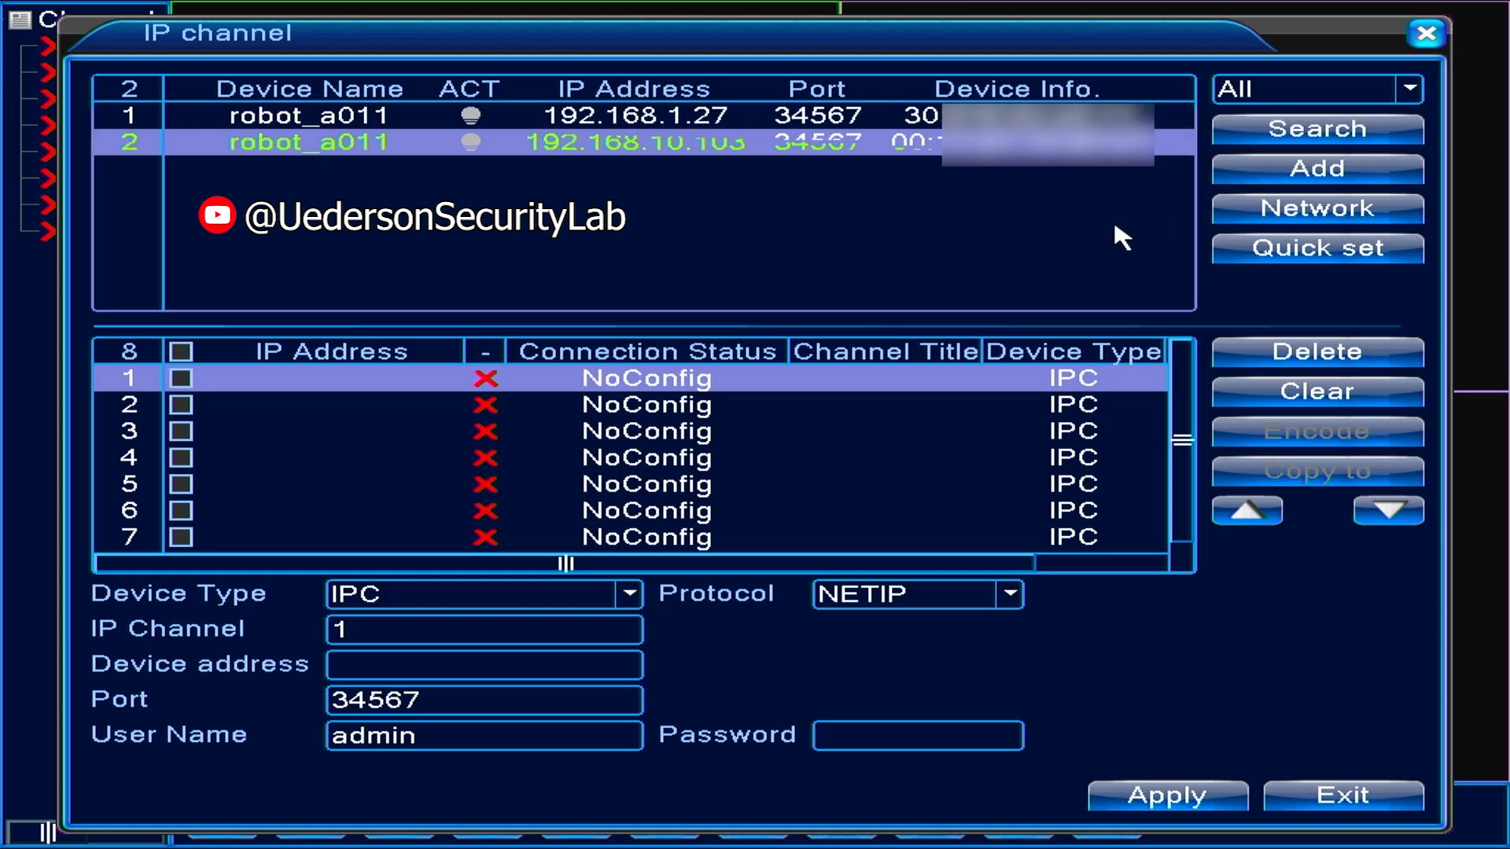
Add the discovered device 192.168.10.103 to channel 1
{"action": "left_click", "coordinate": [625, 118]}
{"action": "left_click", "coordinate": [620, 140]}
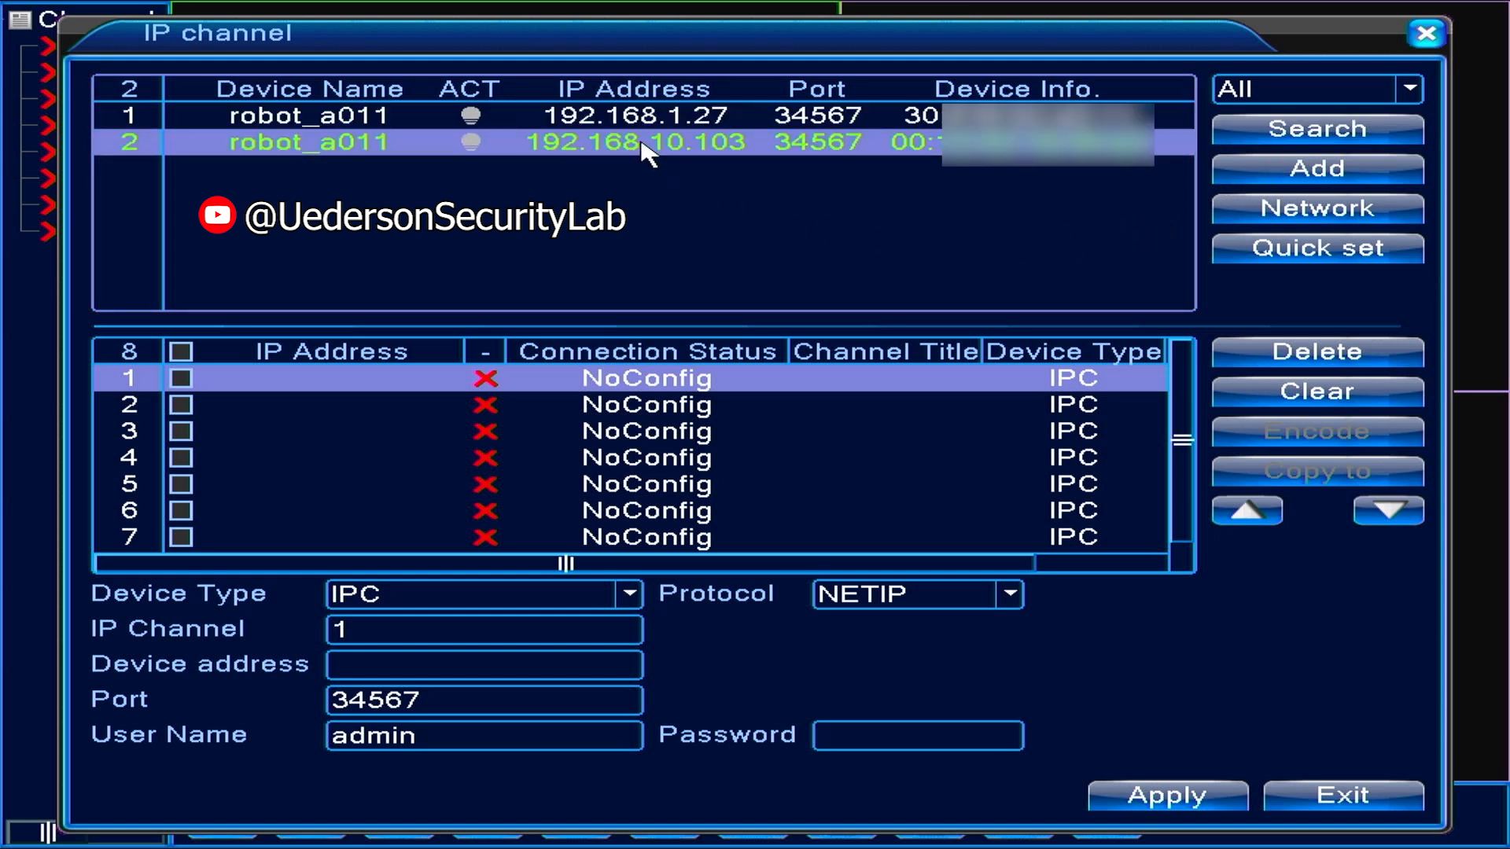
{"action": "left_click", "coordinate": [1289, 174]}
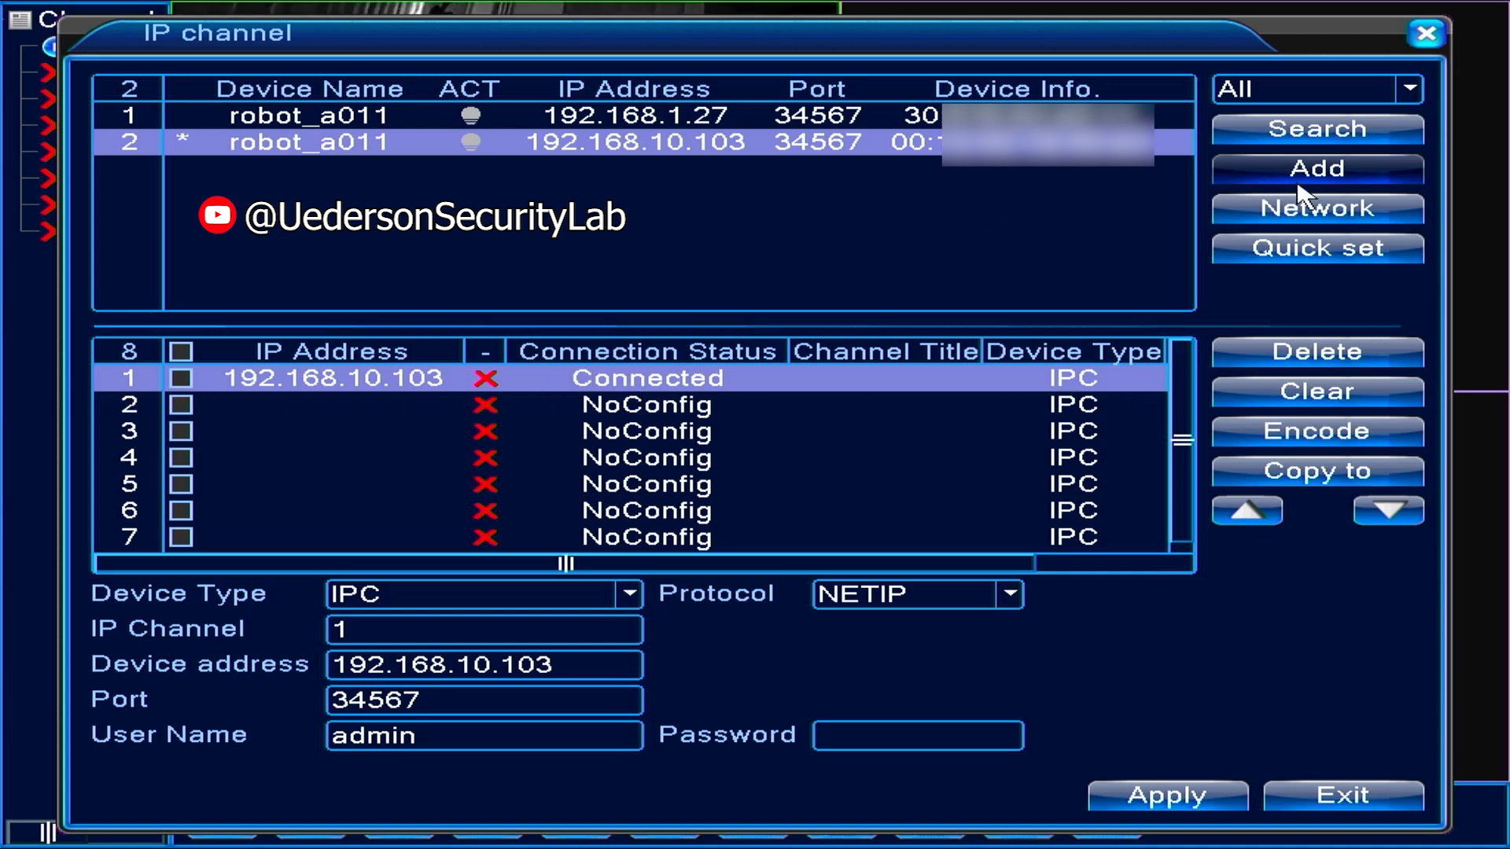
Review the IP address and password fields in the network settings of device 192.168.10.103, leaving without changes
{"action": "left_click", "coordinate": [1329, 220]}
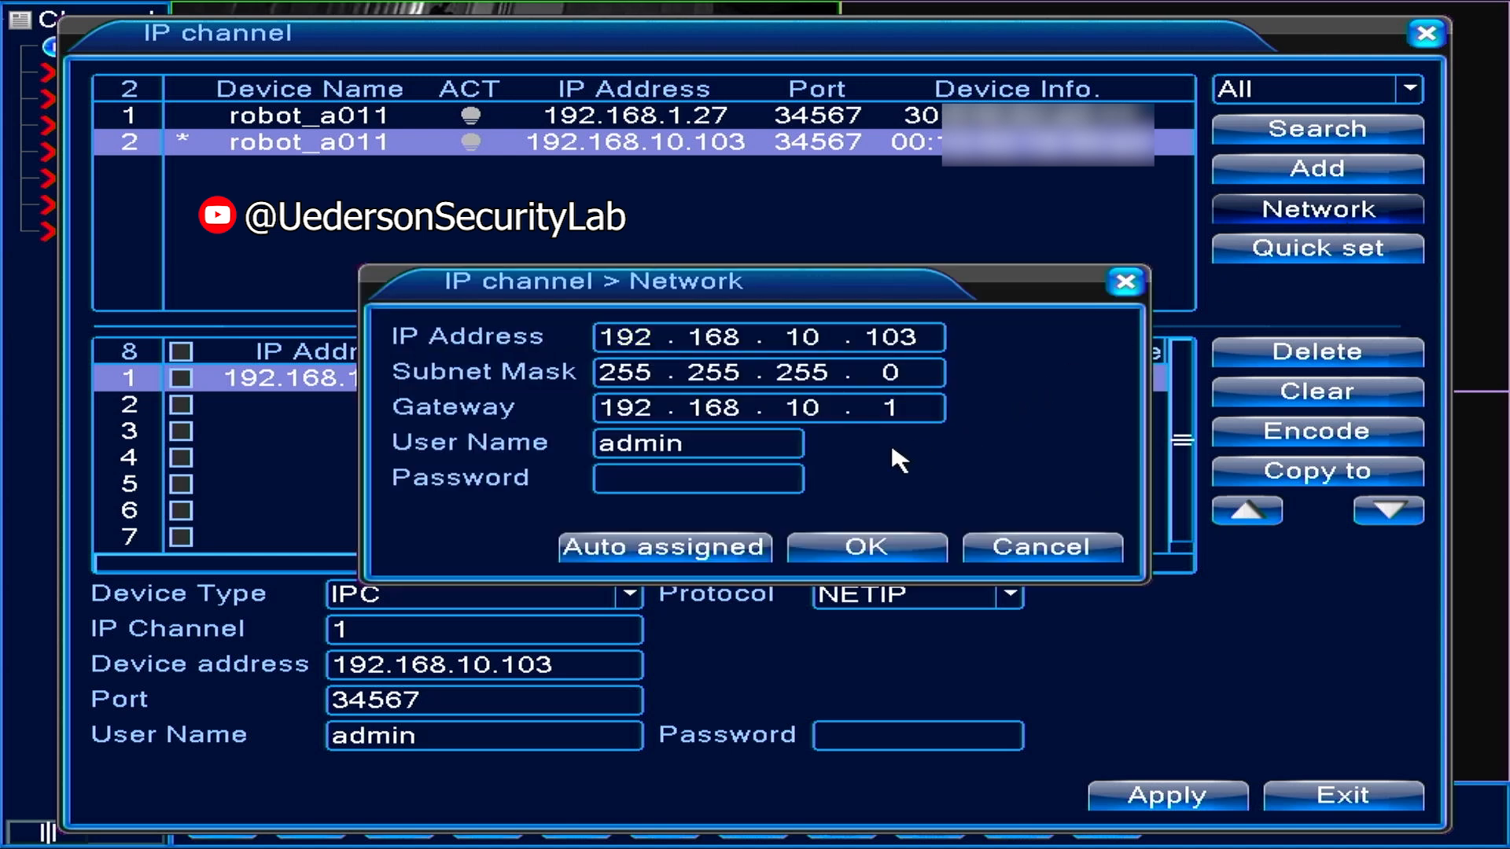
{"action": "left_click", "coordinate": [746, 472]}
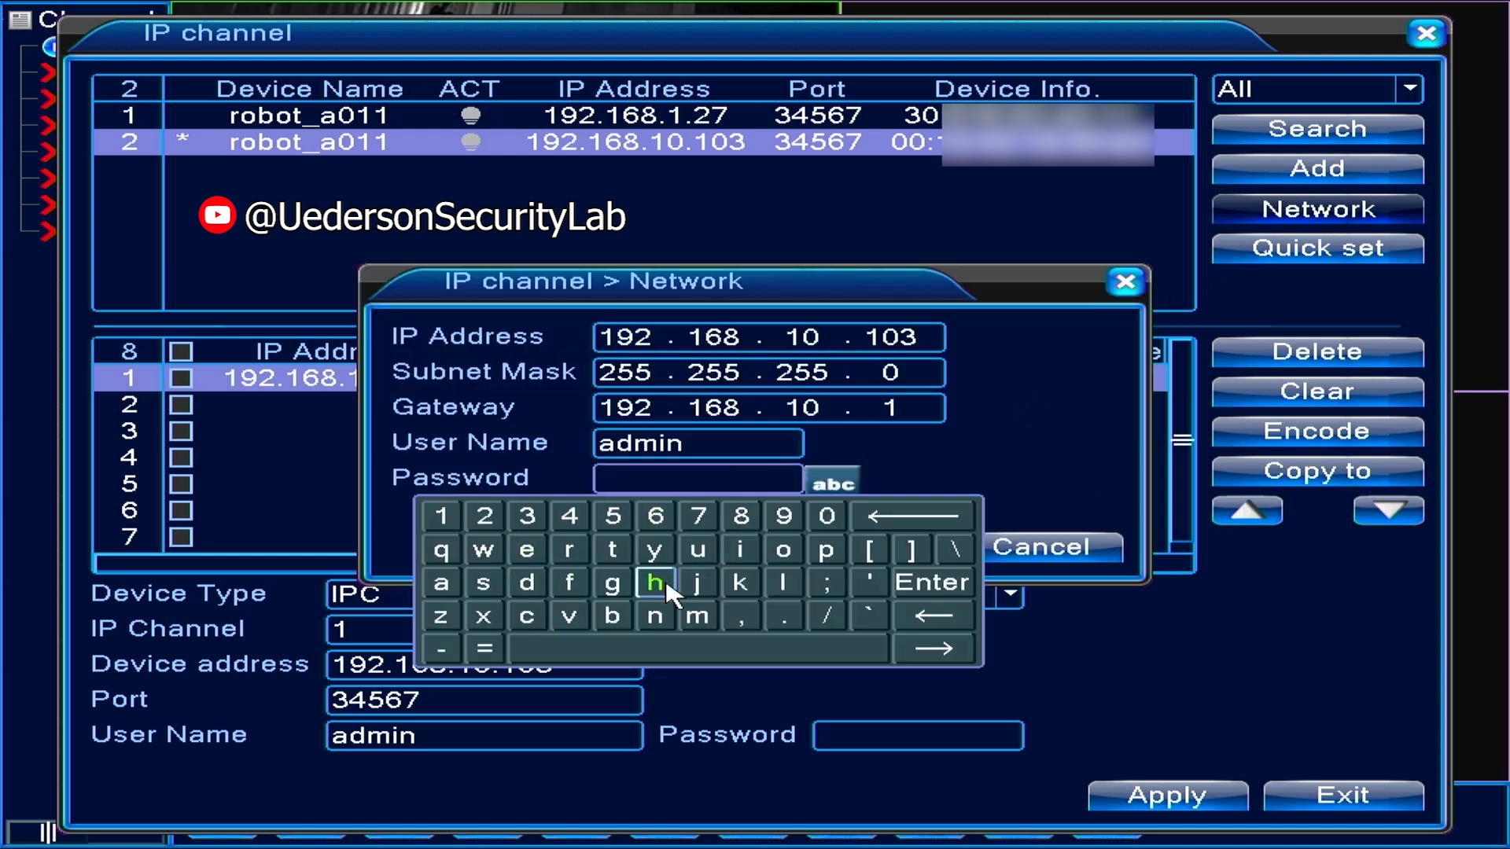
{"action": "right_click", "coordinate": [892, 446]}
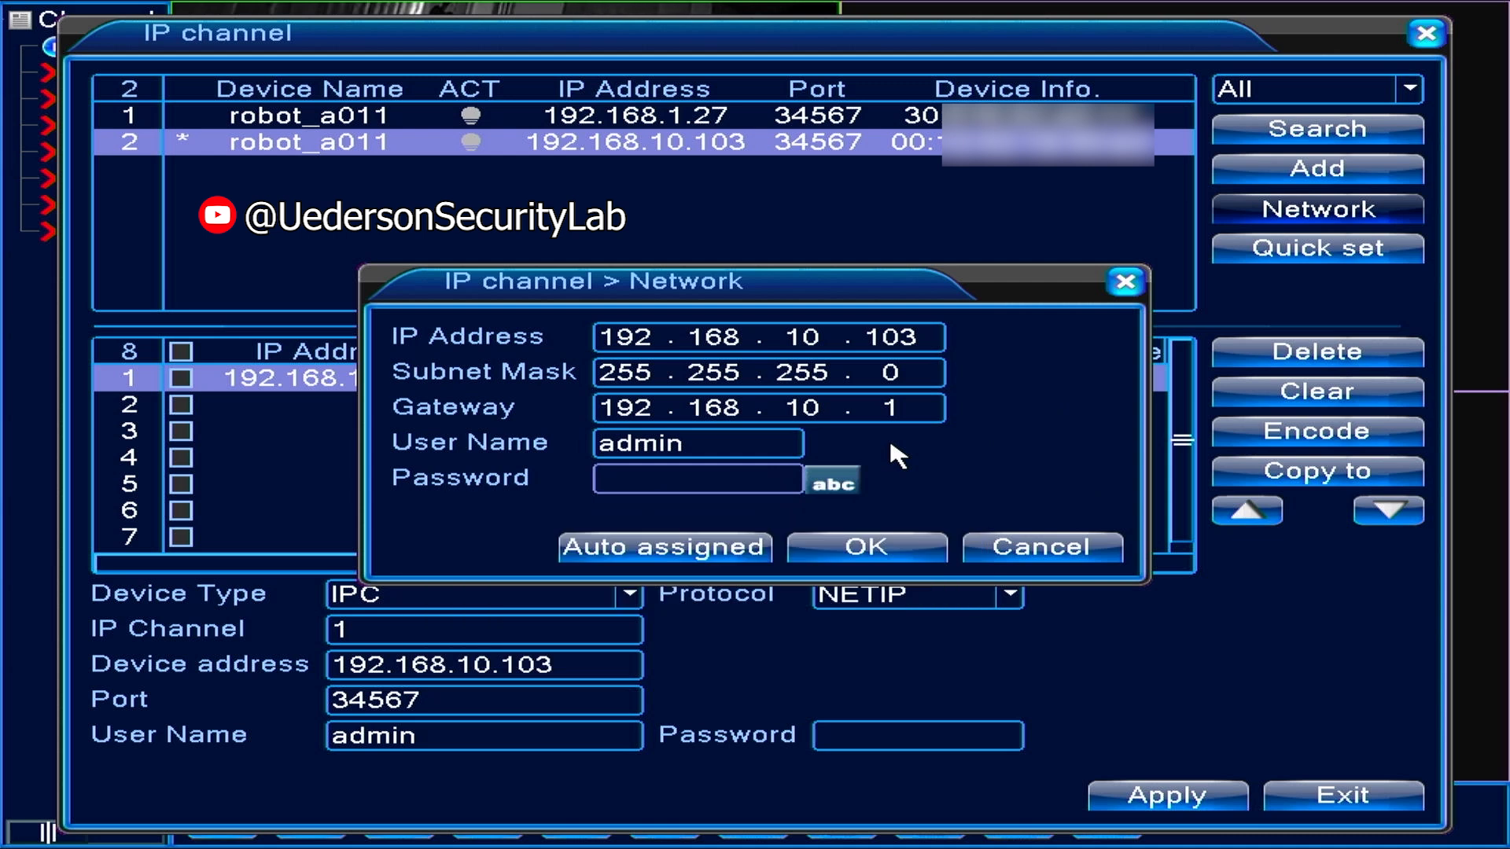
{"action": "left_click", "coordinate": [922, 343]}
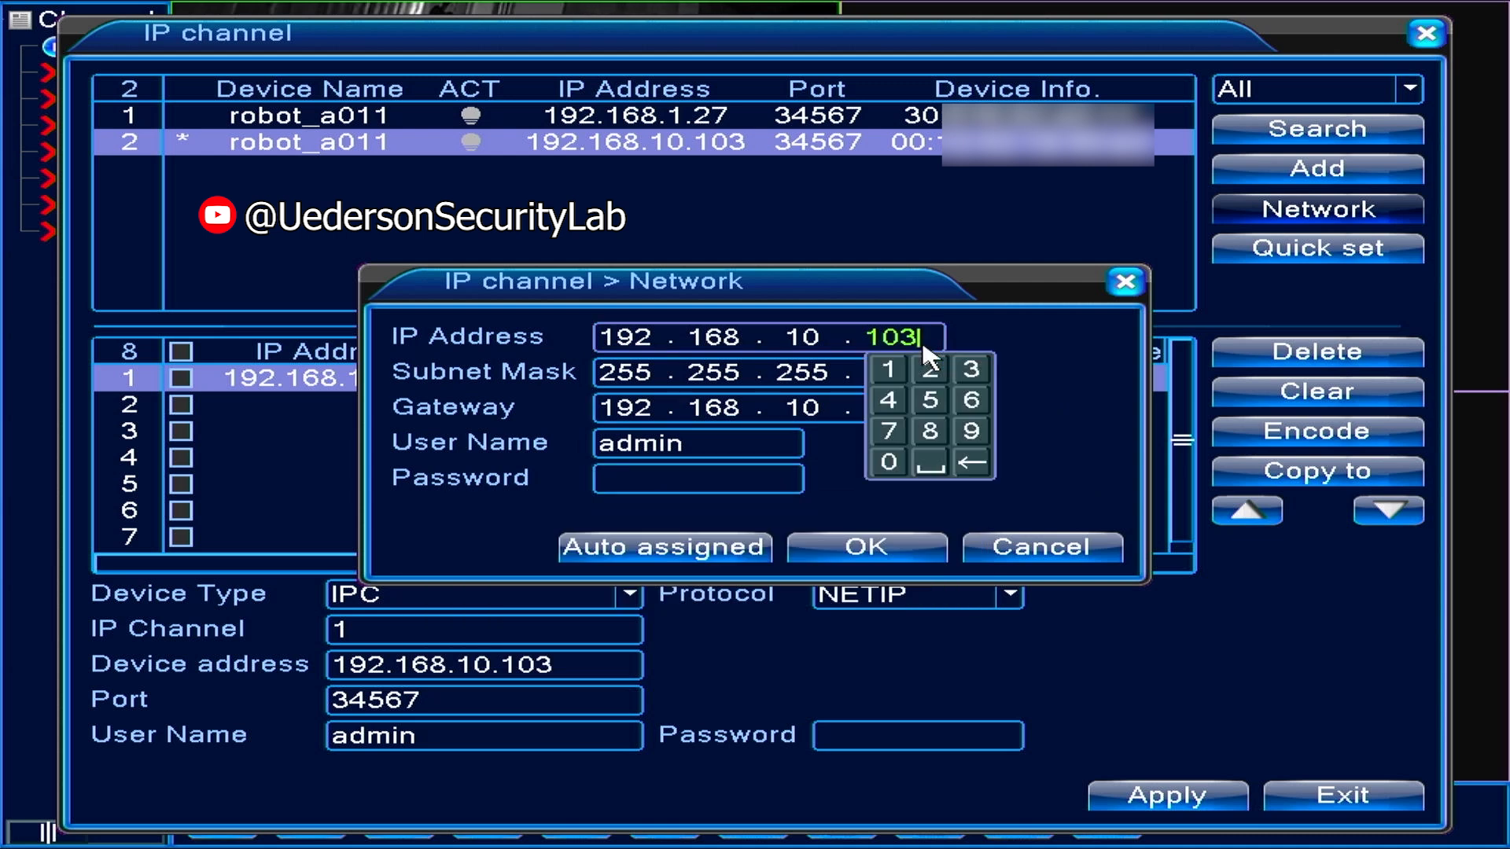
{"action": "right_click", "coordinate": [994, 319]}
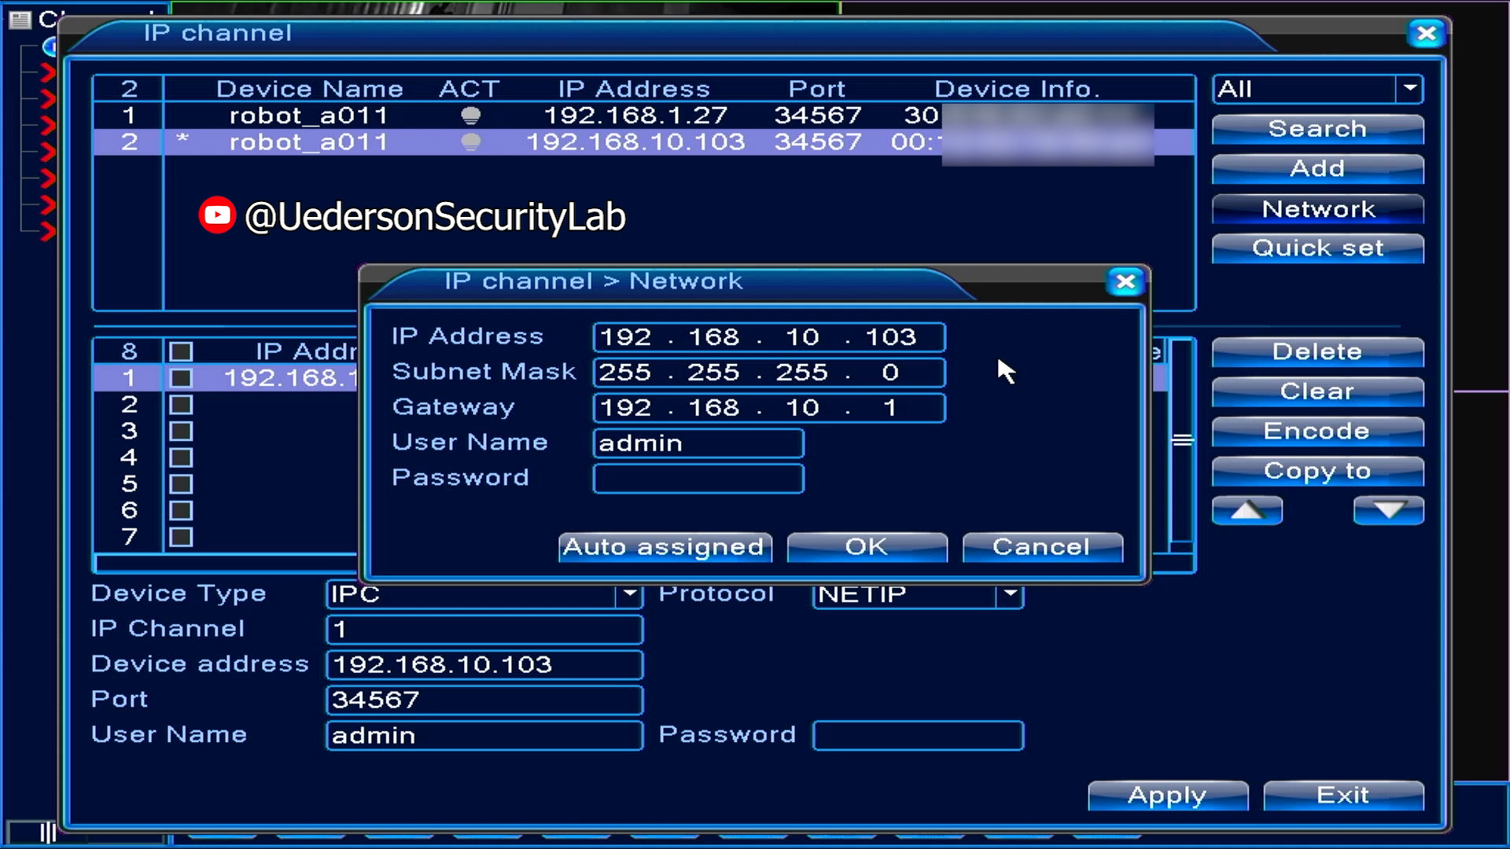
{"action": "left_click", "coordinate": [1048, 547]}
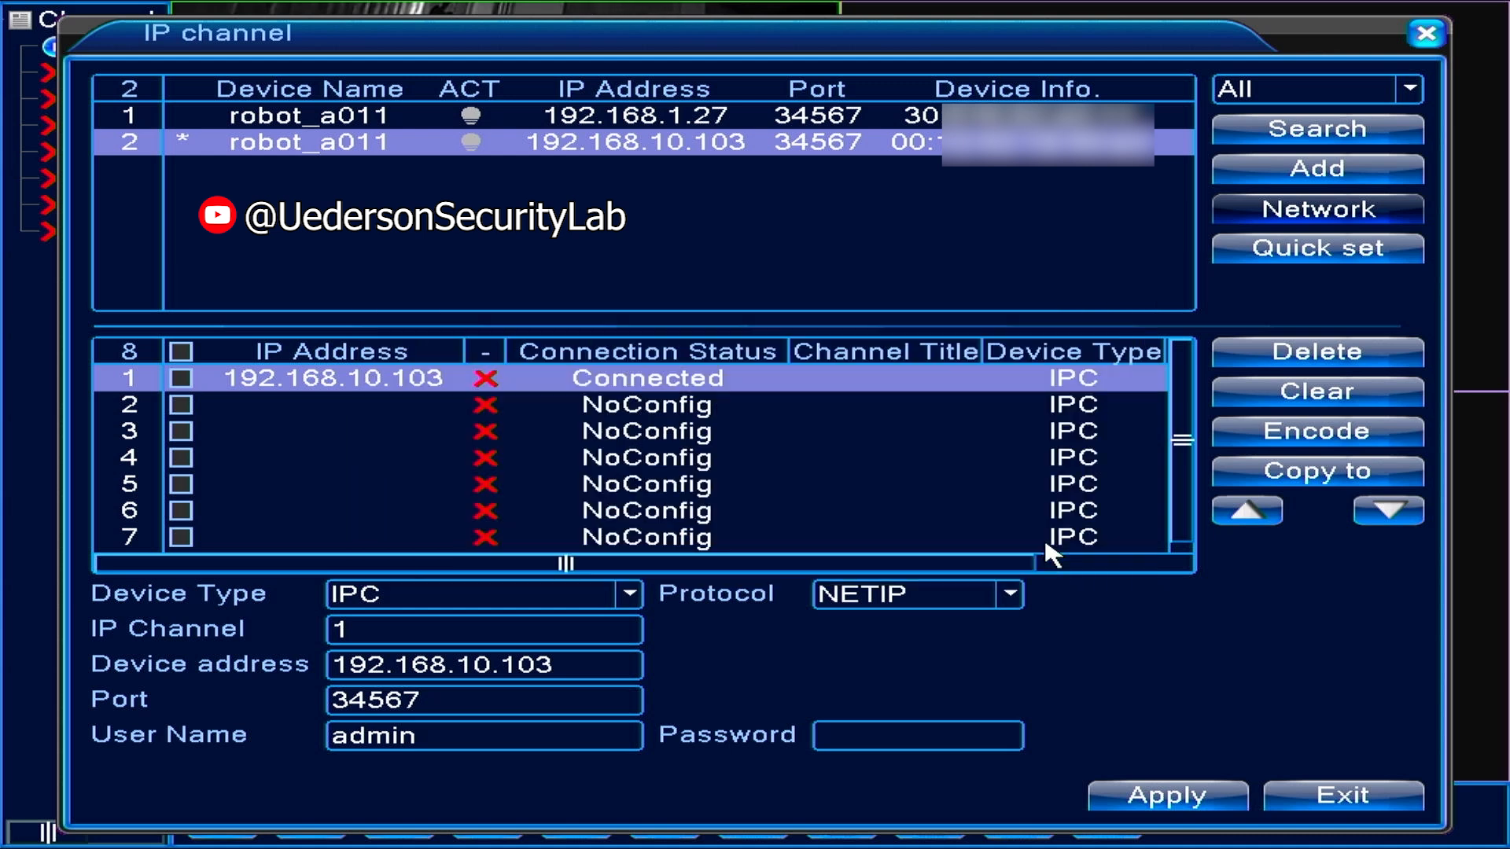
Start the automatic quick set of the channels, cancel it, and view the remaining columns of the channel list
{"action": "left_click", "coordinate": [1294, 258]}
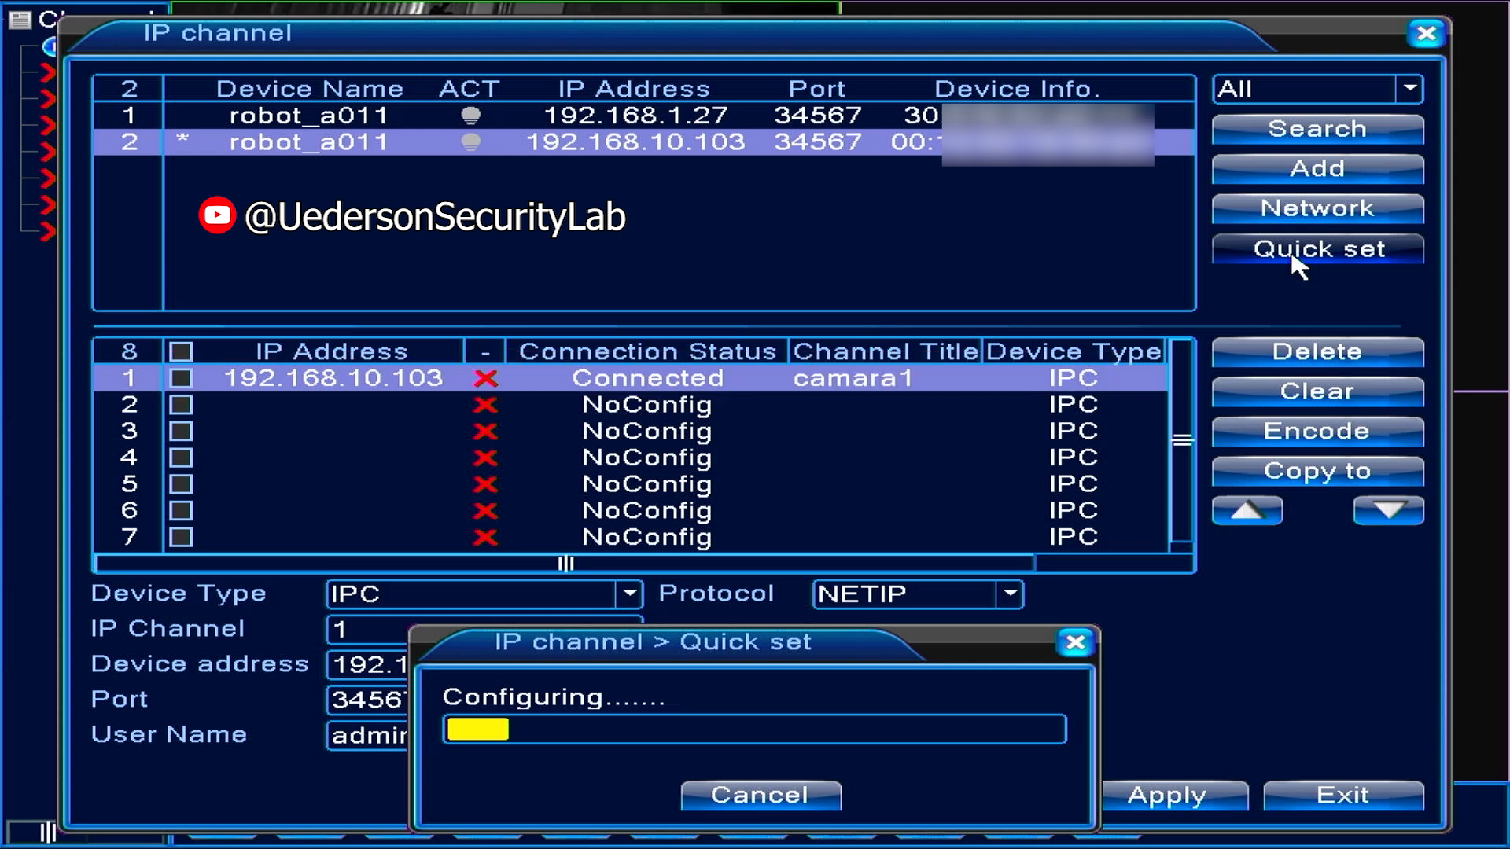
{"action": "left_click", "coordinate": [766, 796]}
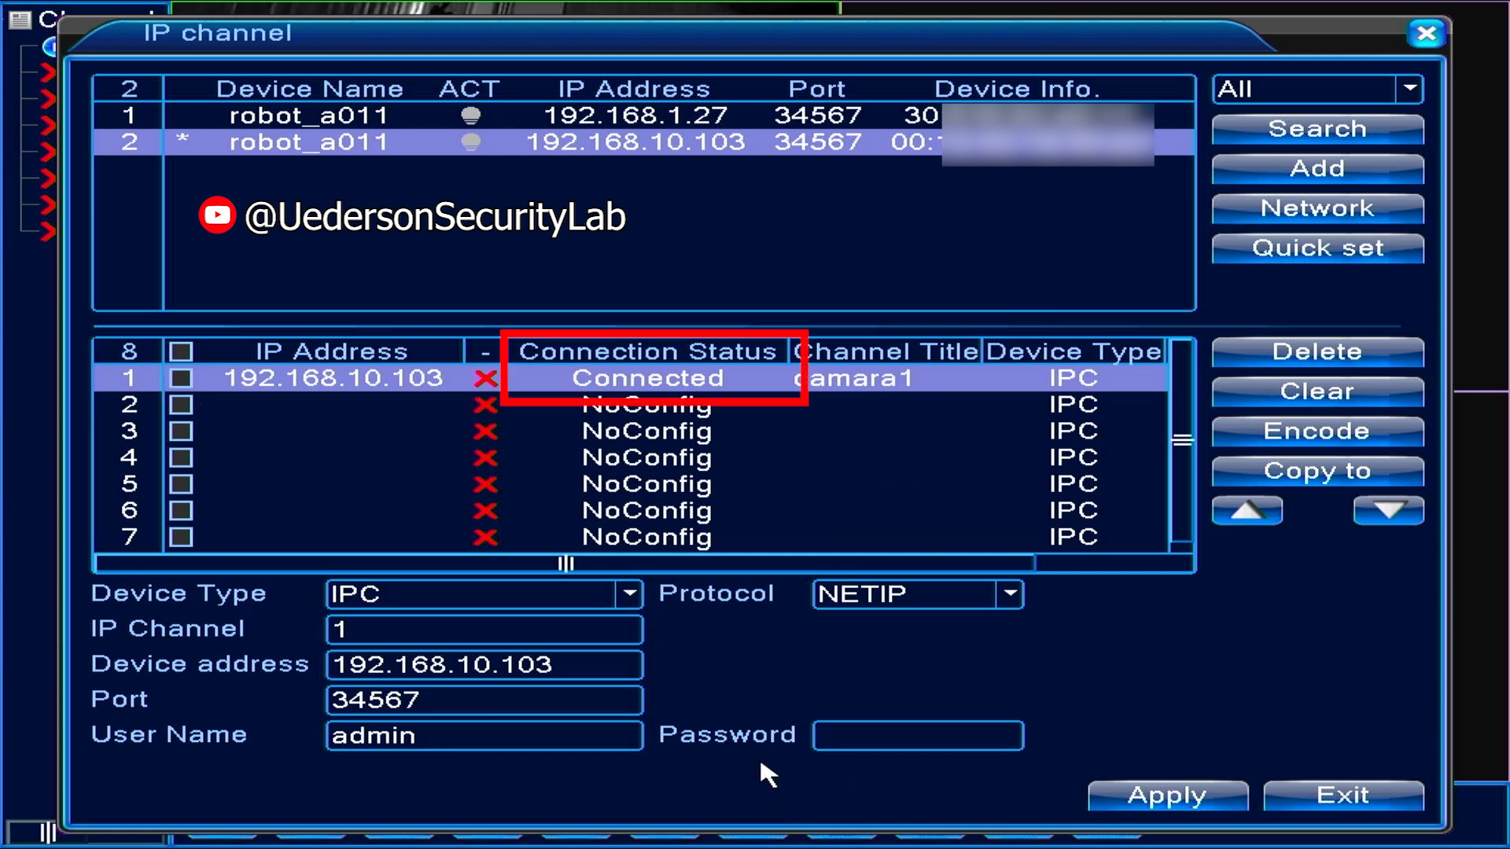
{"action": "left_click_drag", "start_coordinate": [717, 563], "coordinate": [875, 567]}
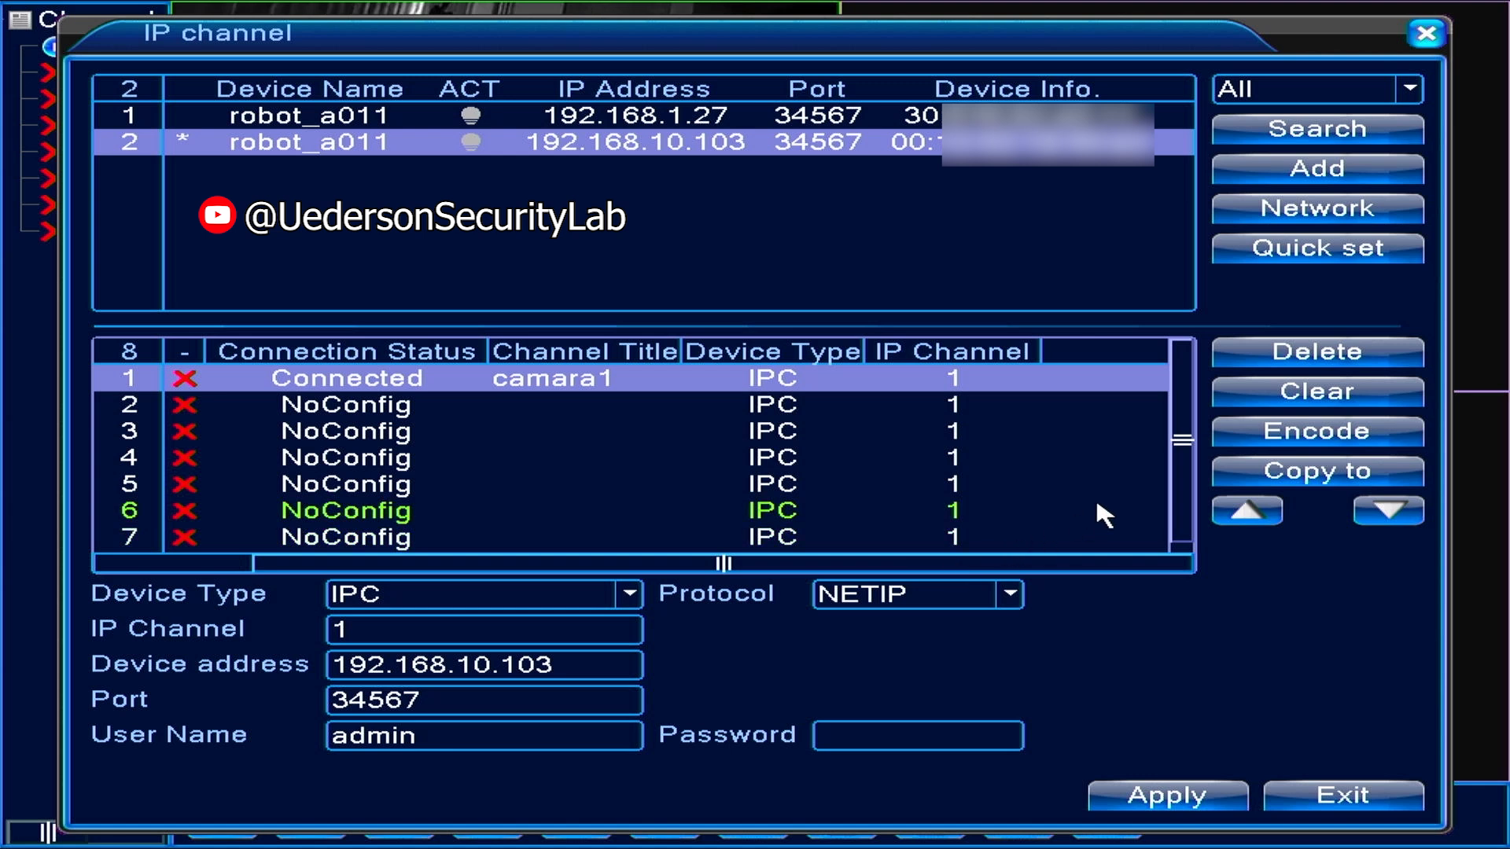
Examine the encode settings of channel 1 and leave them without changes
{"action": "left_click", "coordinate": [1303, 397]}
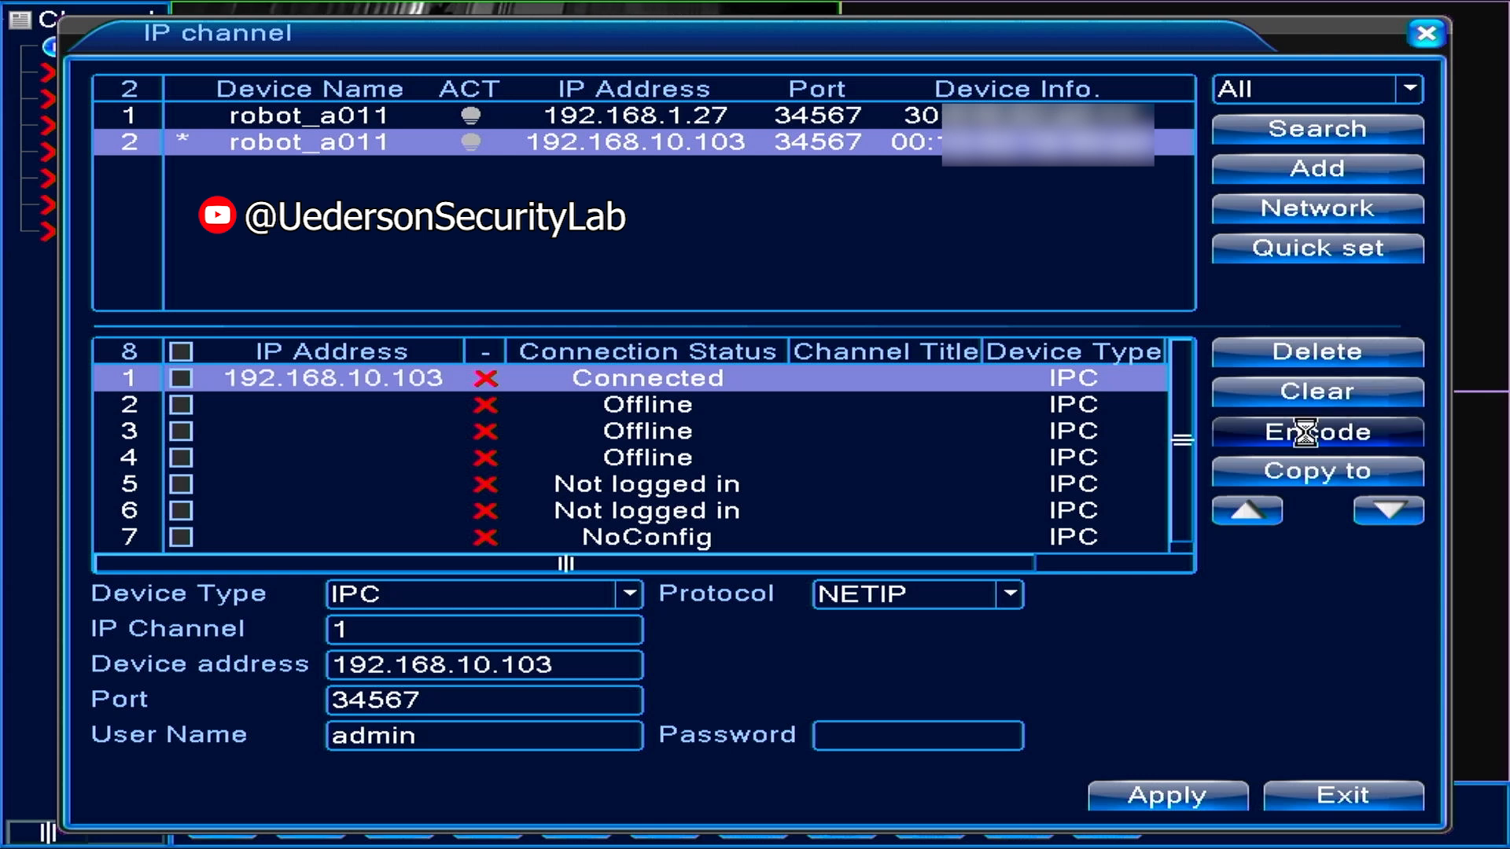
{"action": "left_click", "coordinate": [1310, 441]}
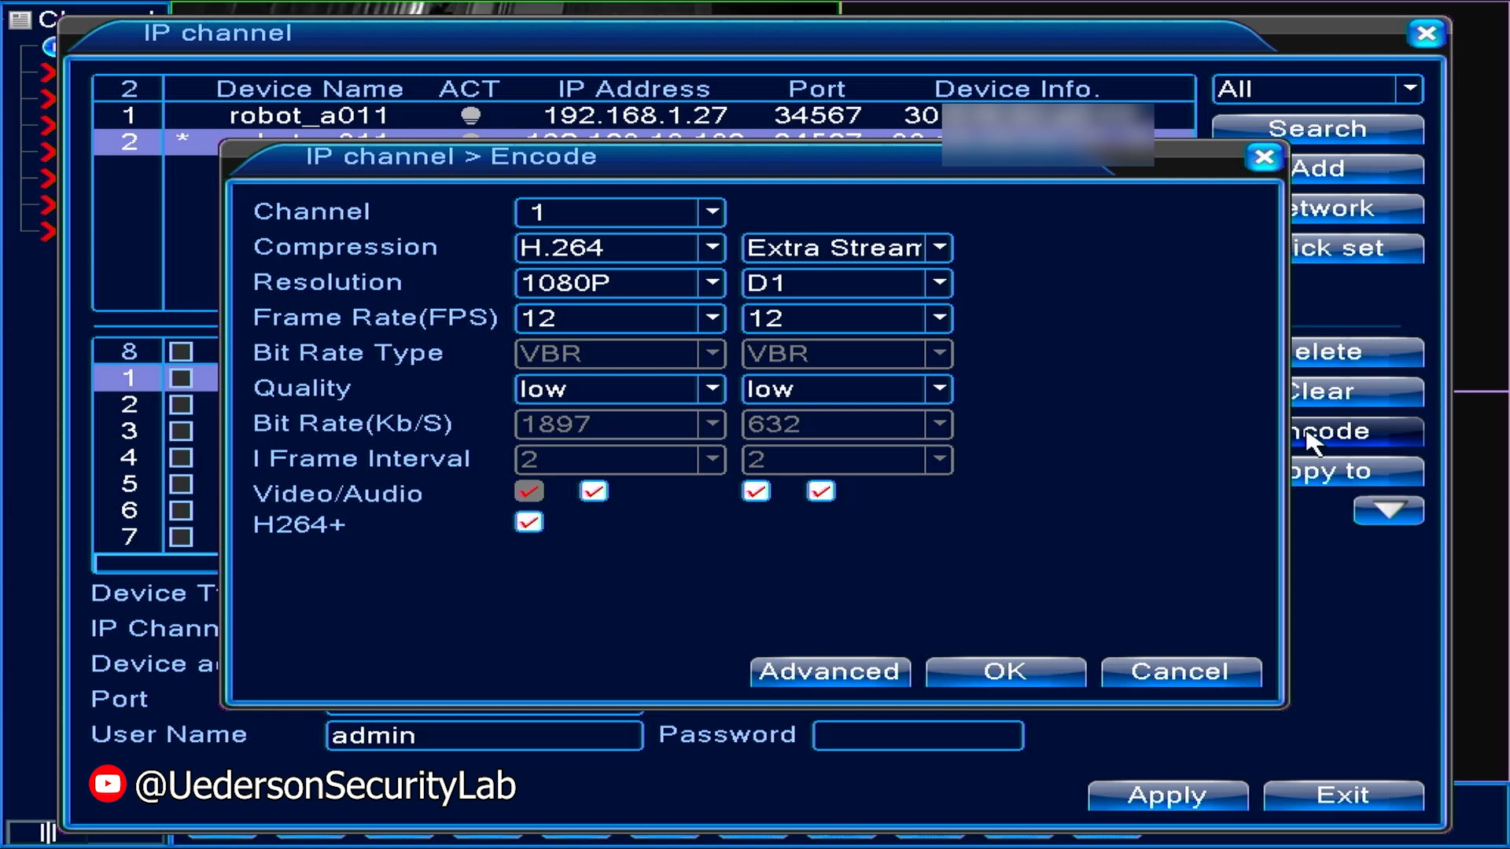
{"action": "left_click", "coordinate": [1156, 673]}
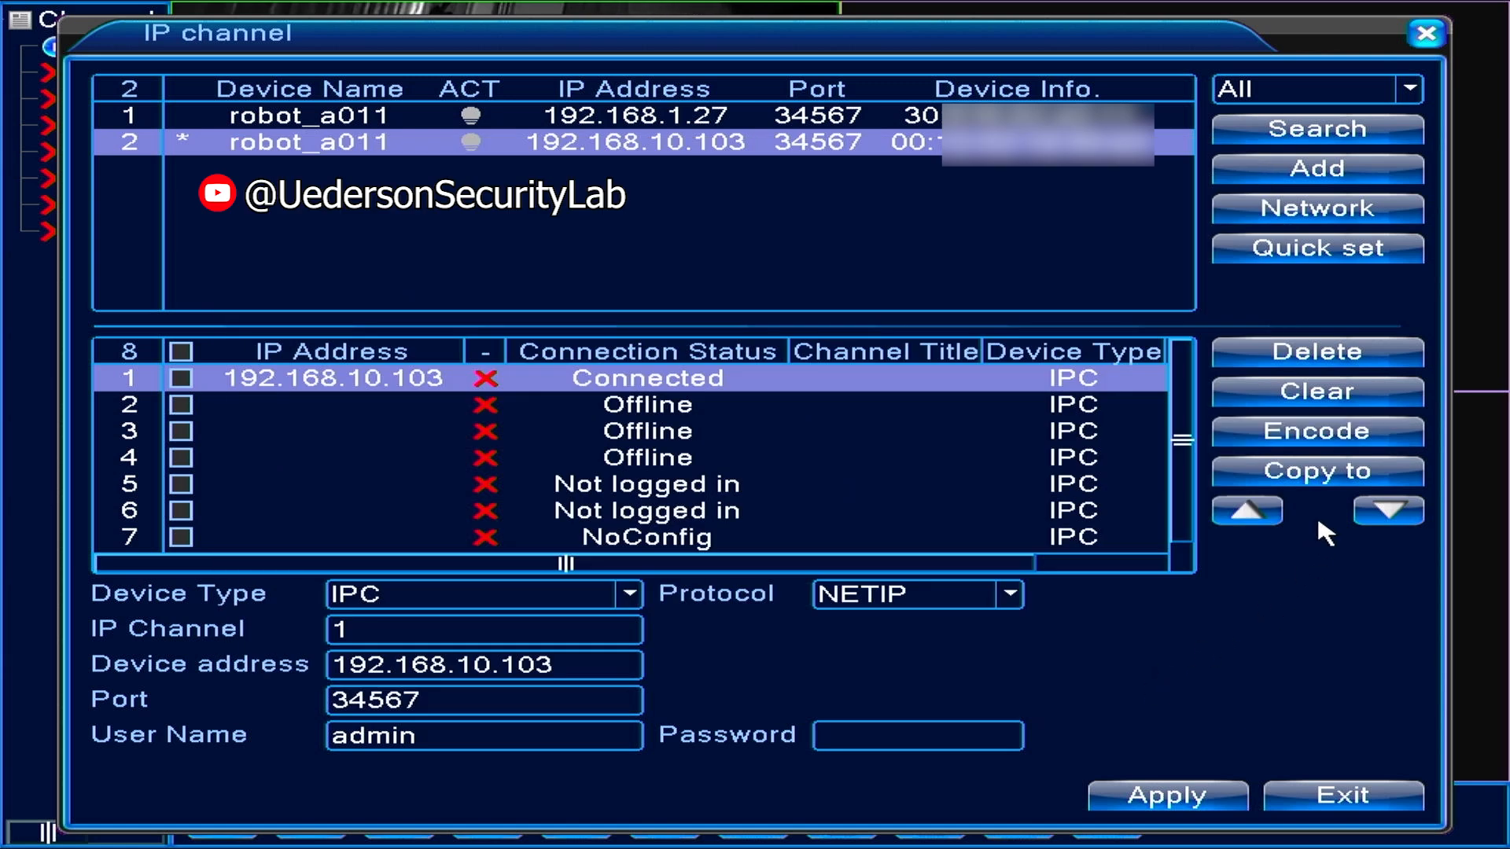
Copy all connection settings of channel 1 to channels 2 and 3
{"action": "left_click", "coordinate": [1322, 482]}
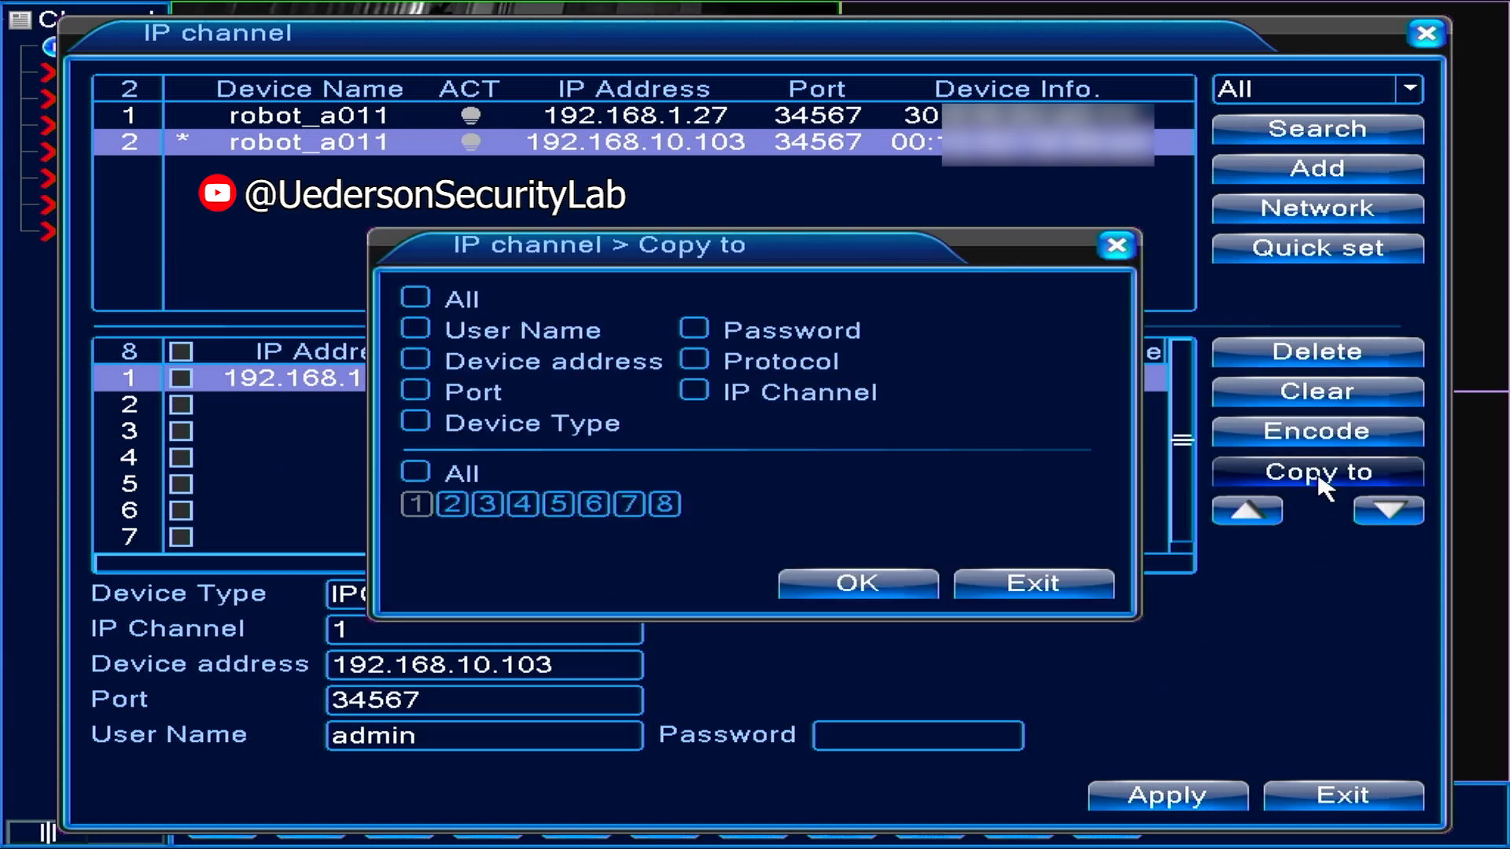
{"action": "left_click", "coordinate": [416, 299]}
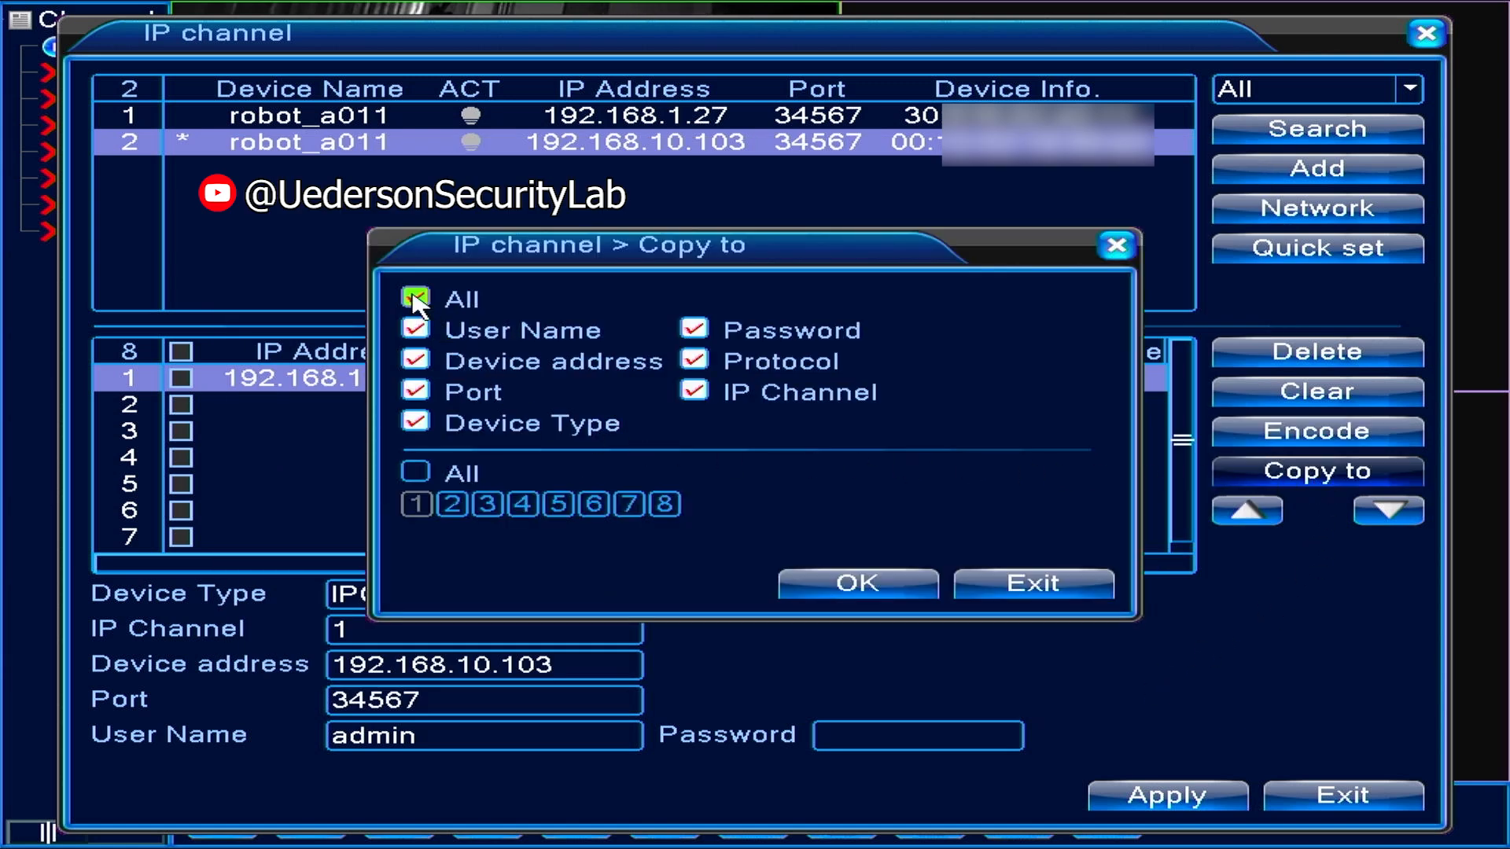
{"action": "left_click", "coordinate": [452, 504]}
{"action": "left_click", "coordinate": [487, 505]}
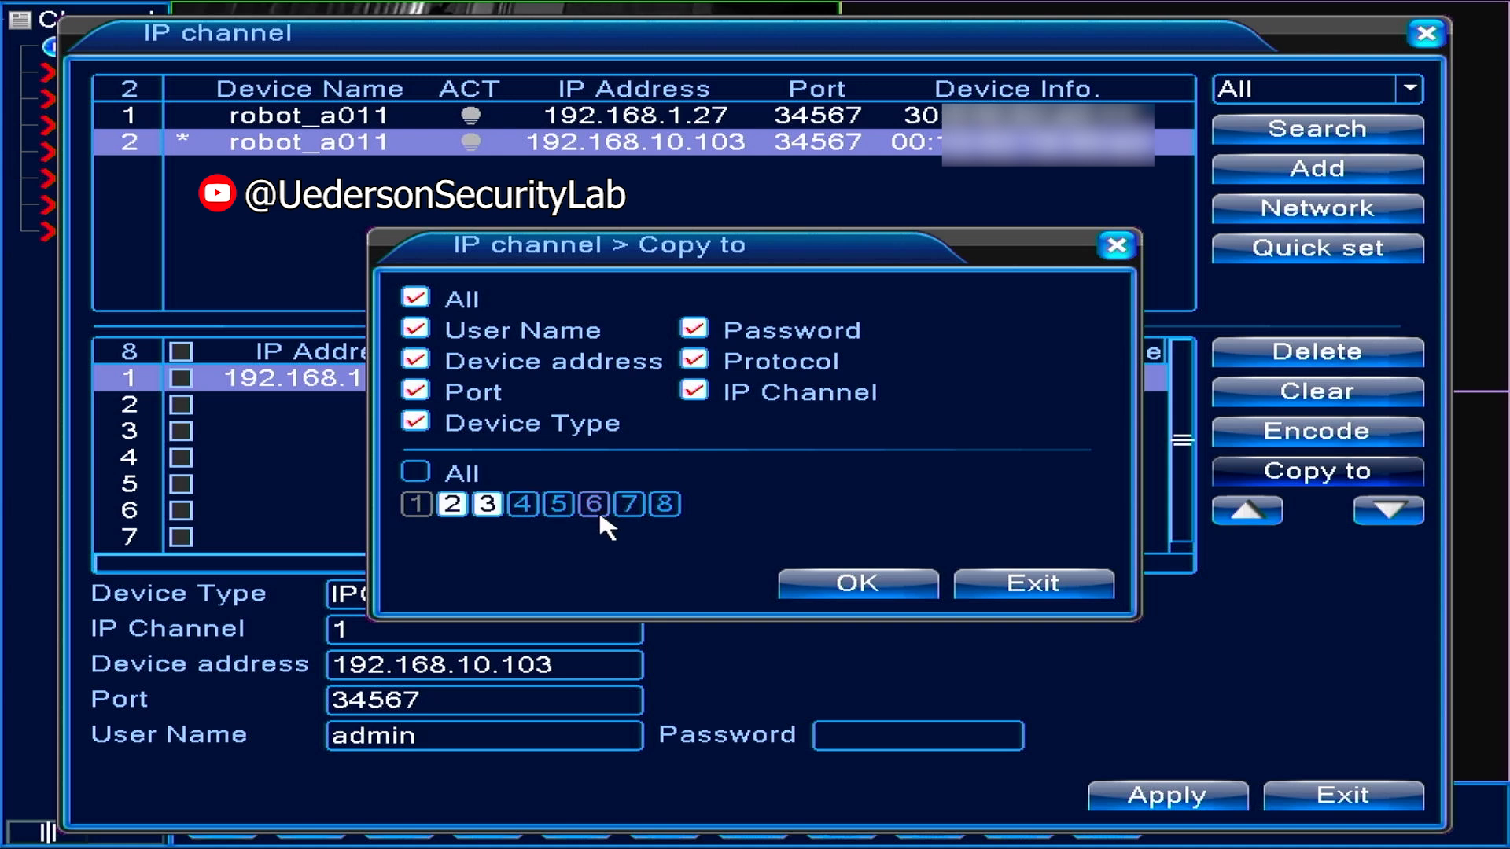
{"action": "left_click", "coordinate": [861, 583]}
Set the device address of channel 2 to 192.168.10.104 and apply it
{"action": "left_click", "coordinate": [588, 661]}
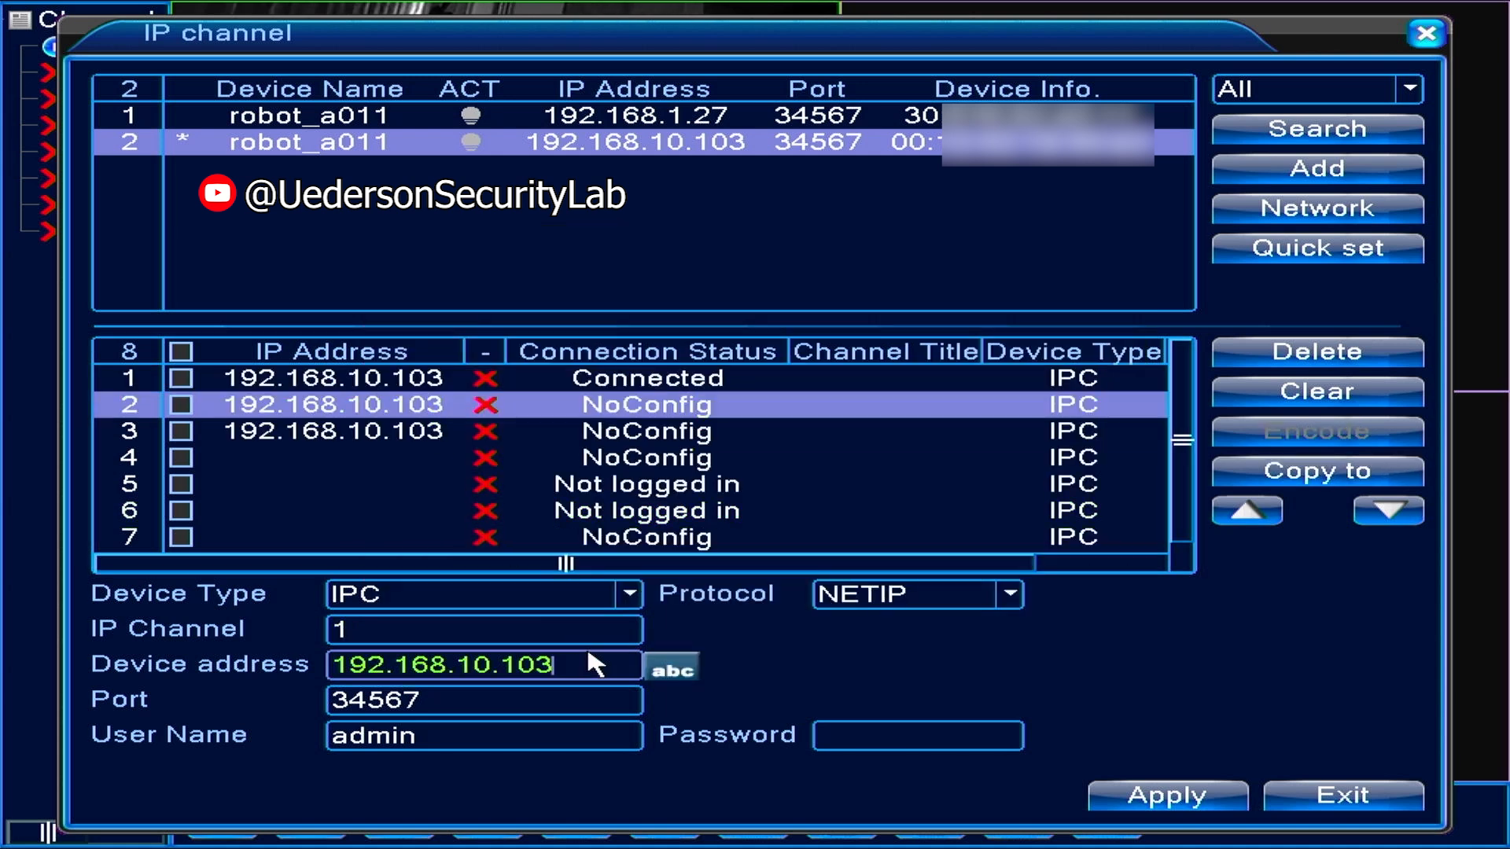
{"action": "left_click", "coordinate": [696, 497]}
{"action": "left_click", "coordinate": [356, 497]}
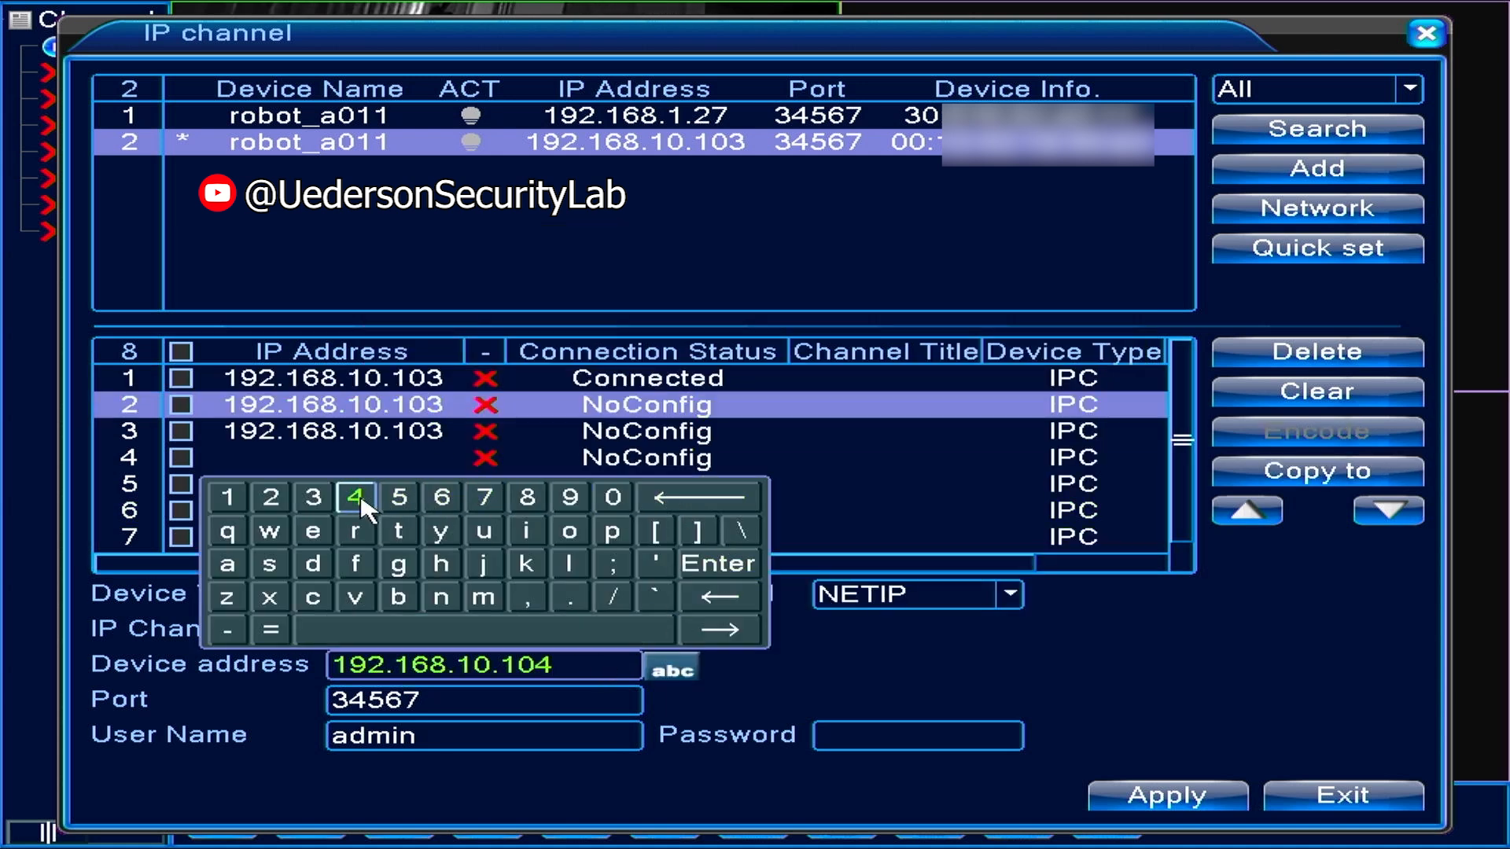
{"action": "left_click", "coordinate": [761, 684]}
{"action": "left_click", "coordinate": [1179, 797]}
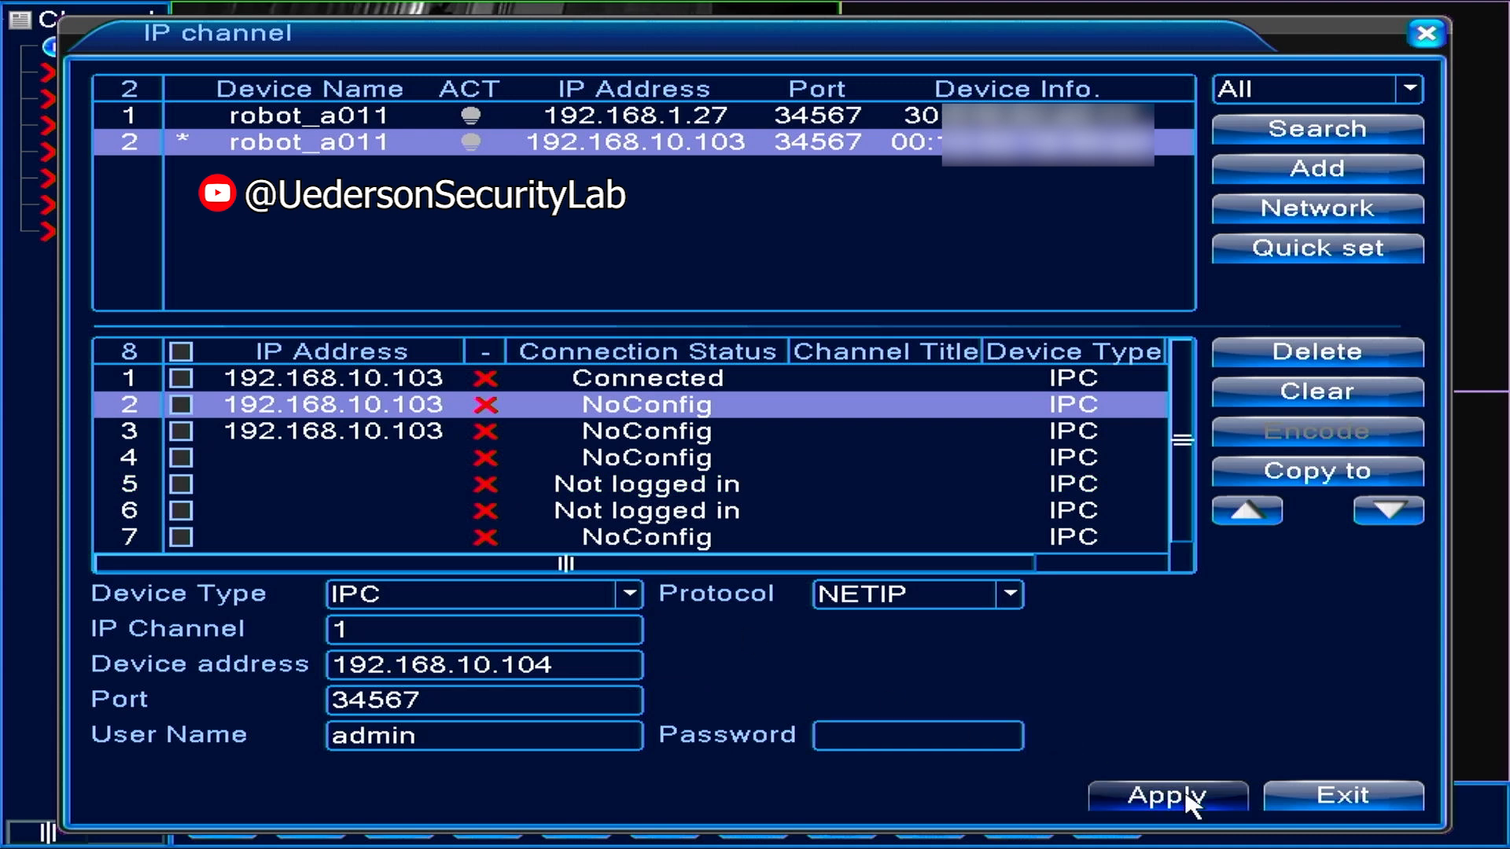
Set the device address of channel 3 to 192.168.10.105 and apply it
{"action": "left_click", "coordinate": [441, 433]}
{"action": "left_click", "coordinate": [573, 661]}
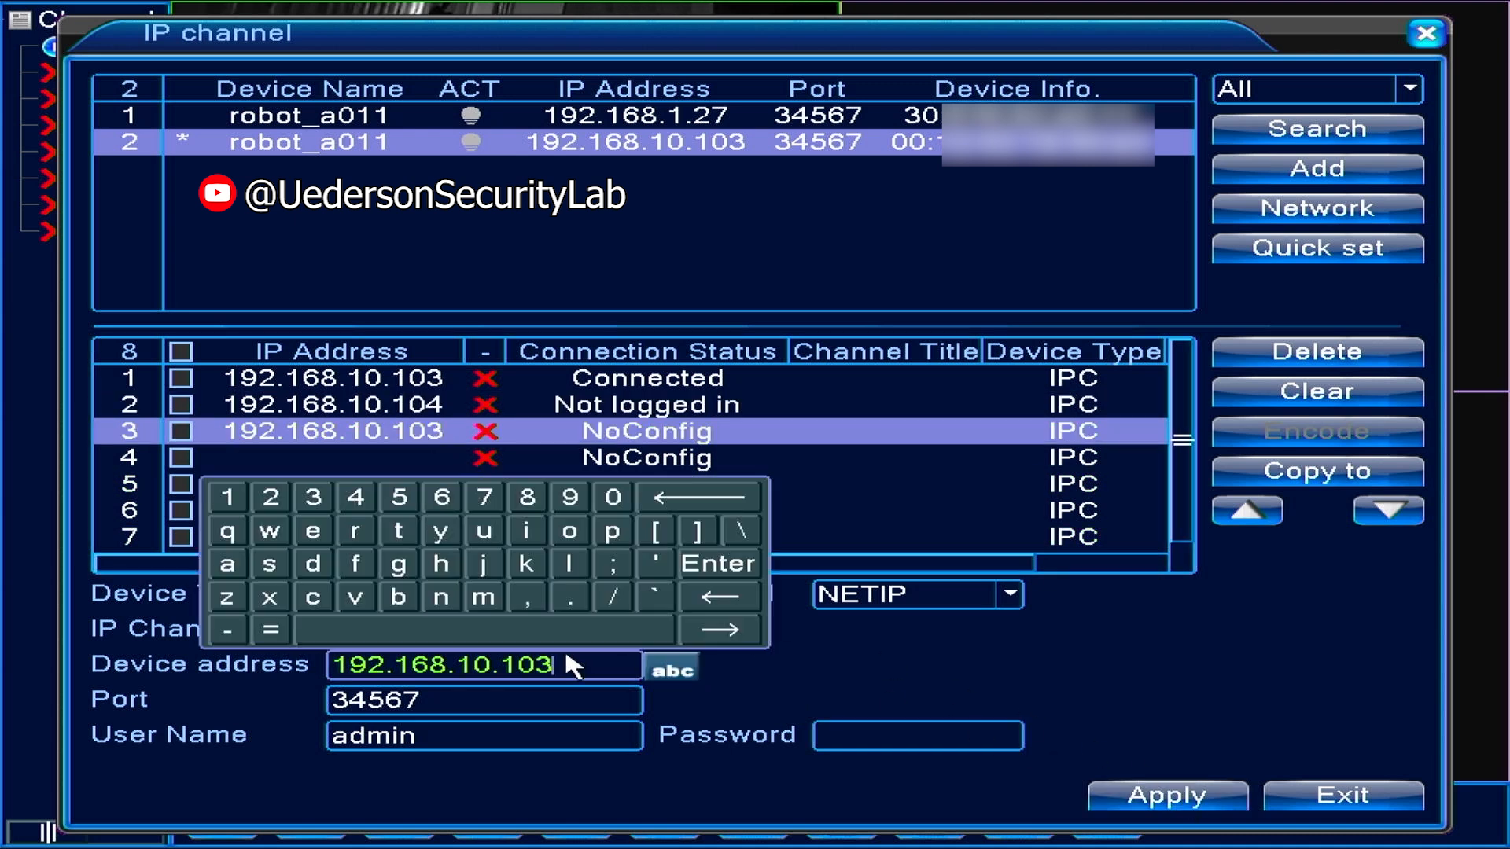
{"action": "left_click", "coordinate": [696, 497]}
{"action": "left_click", "coordinate": [400, 497]}
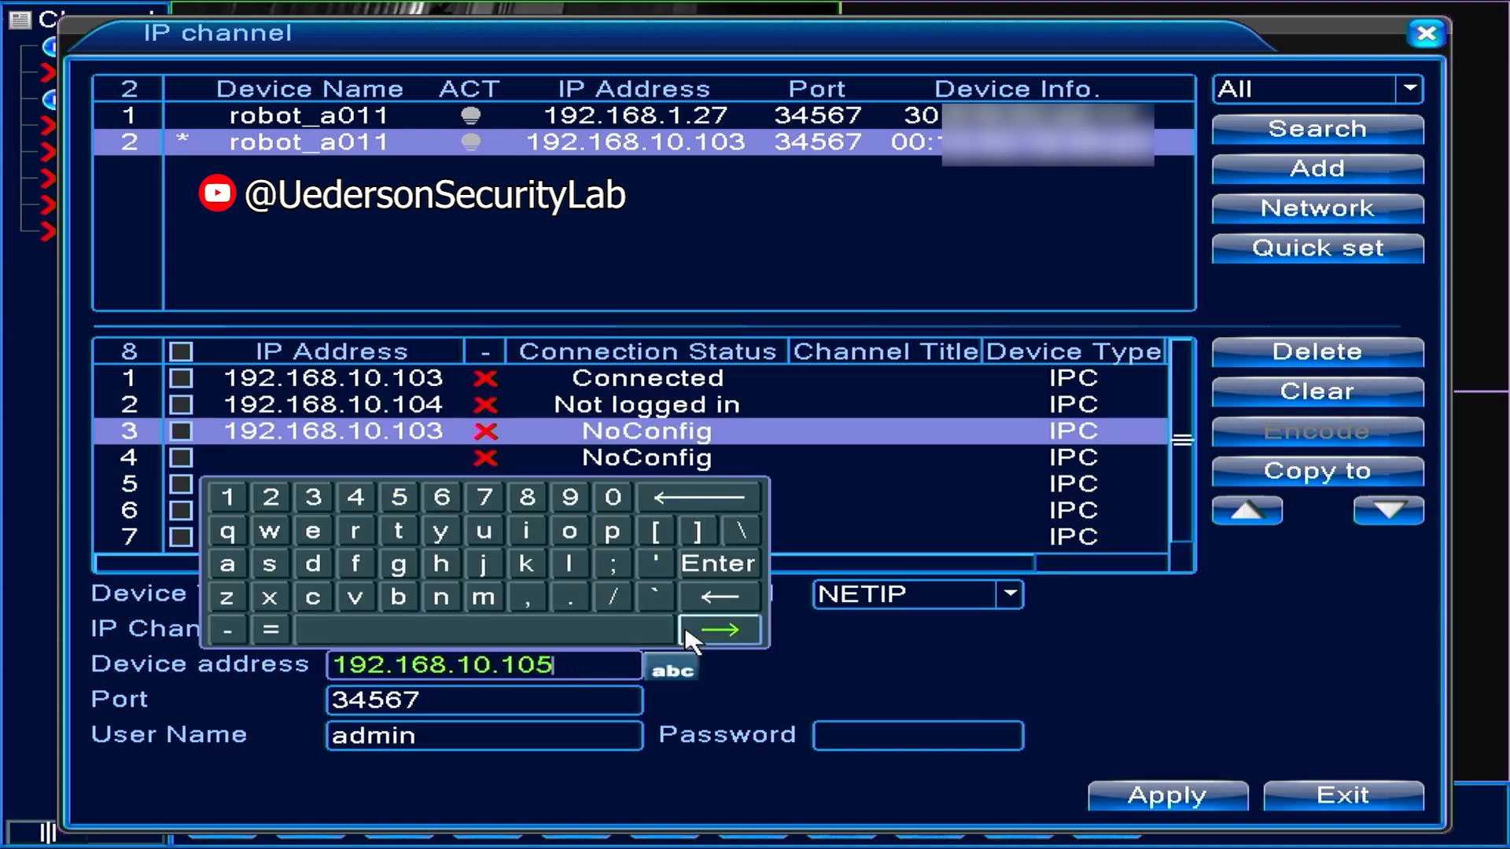
{"action": "left_click", "coordinate": [720, 630]}
{"action": "left_click", "coordinate": [1178, 810]}
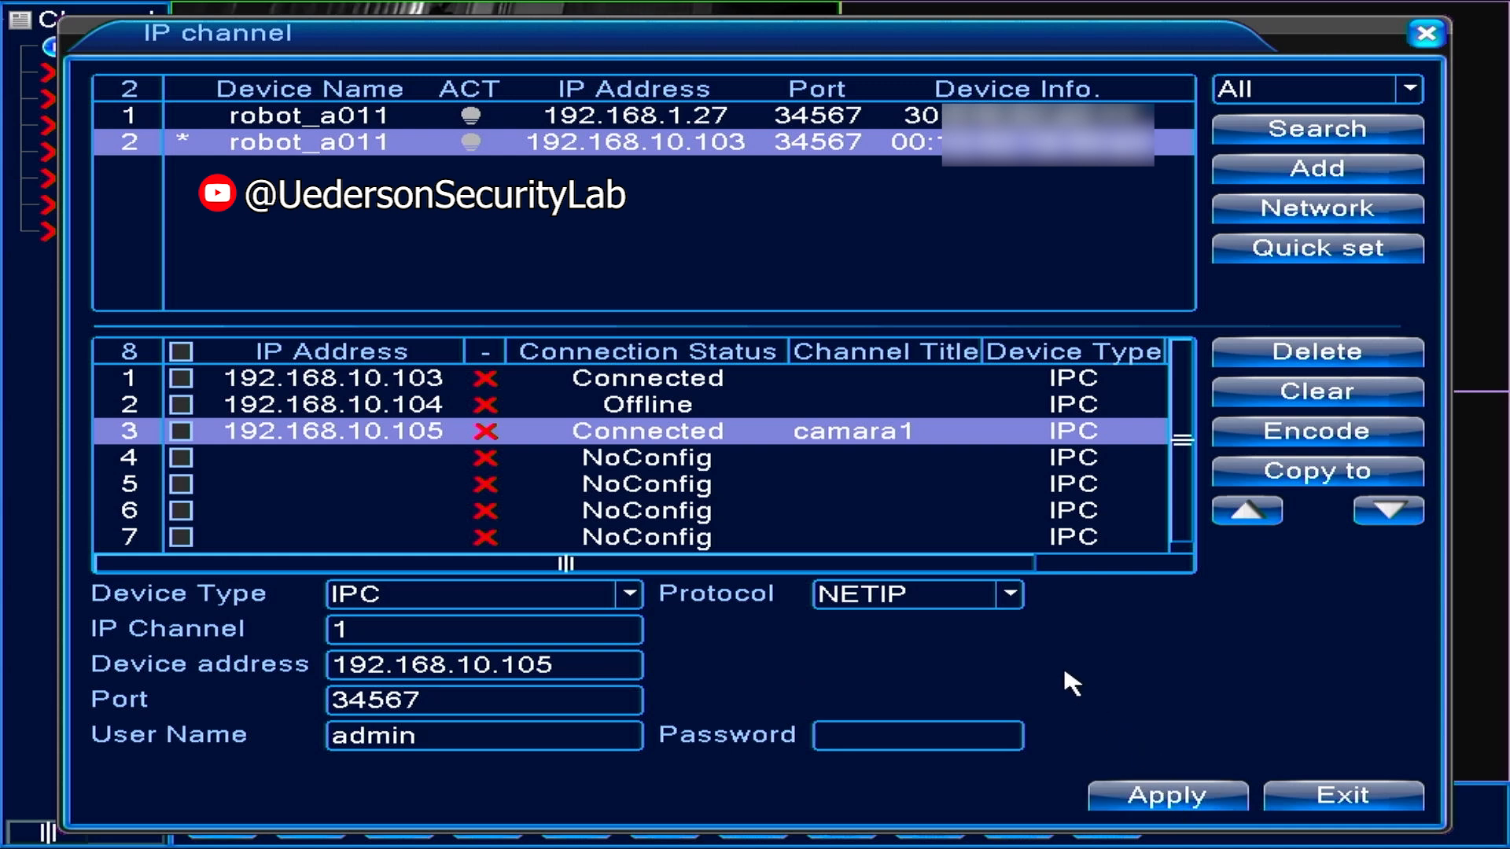
Move the 192.168.10.105 camera up to channel 2 and back down to channel 3
{"action": "left_click", "coordinate": [1241, 513]}
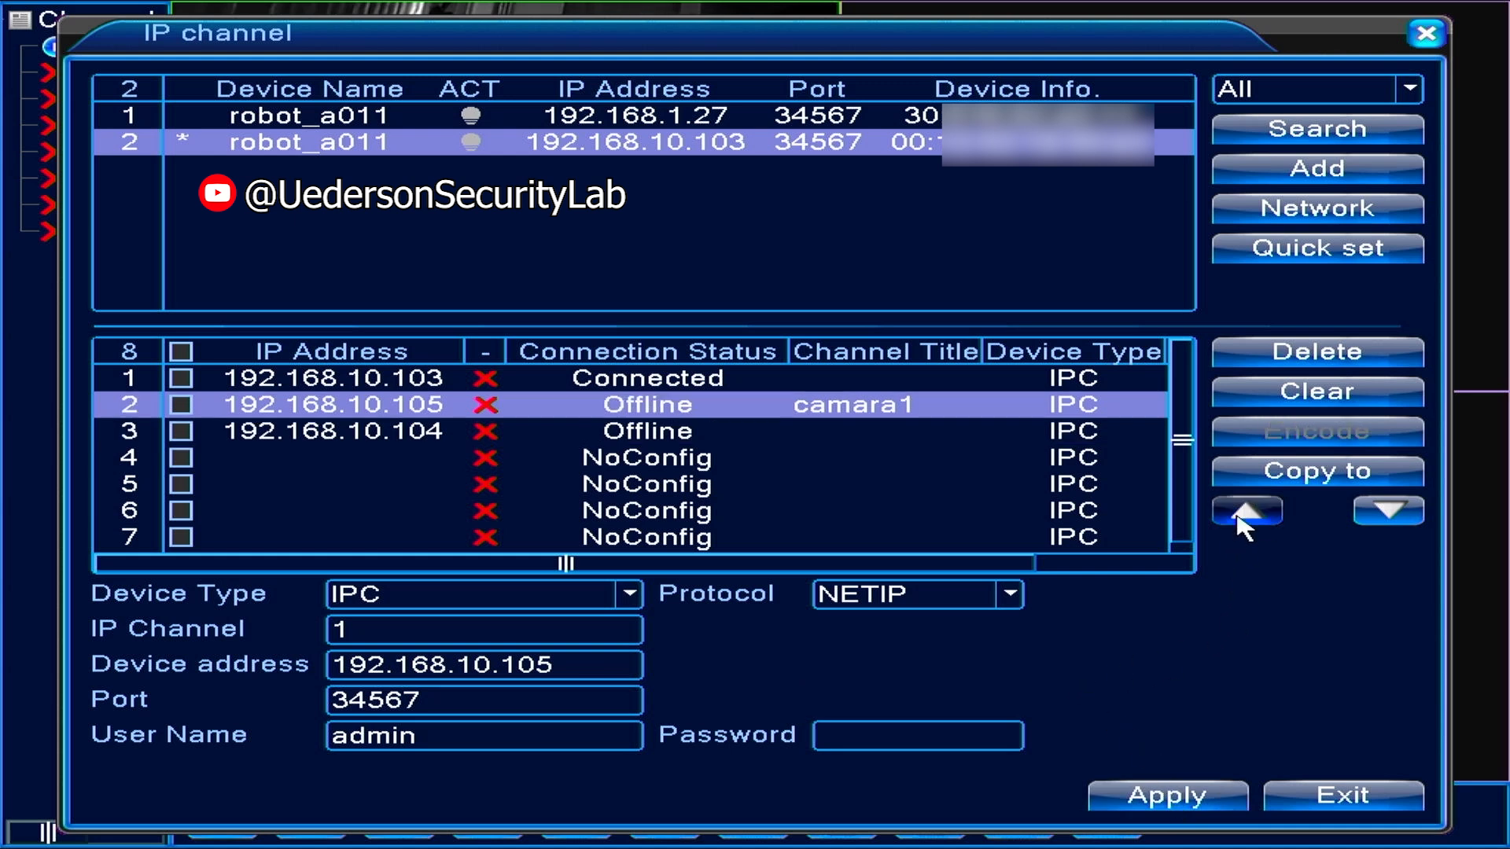
{"action": "left_click", "coordinate": [1241, 513]}
{"action": "left_click", "coordinate": [1390, 513]}
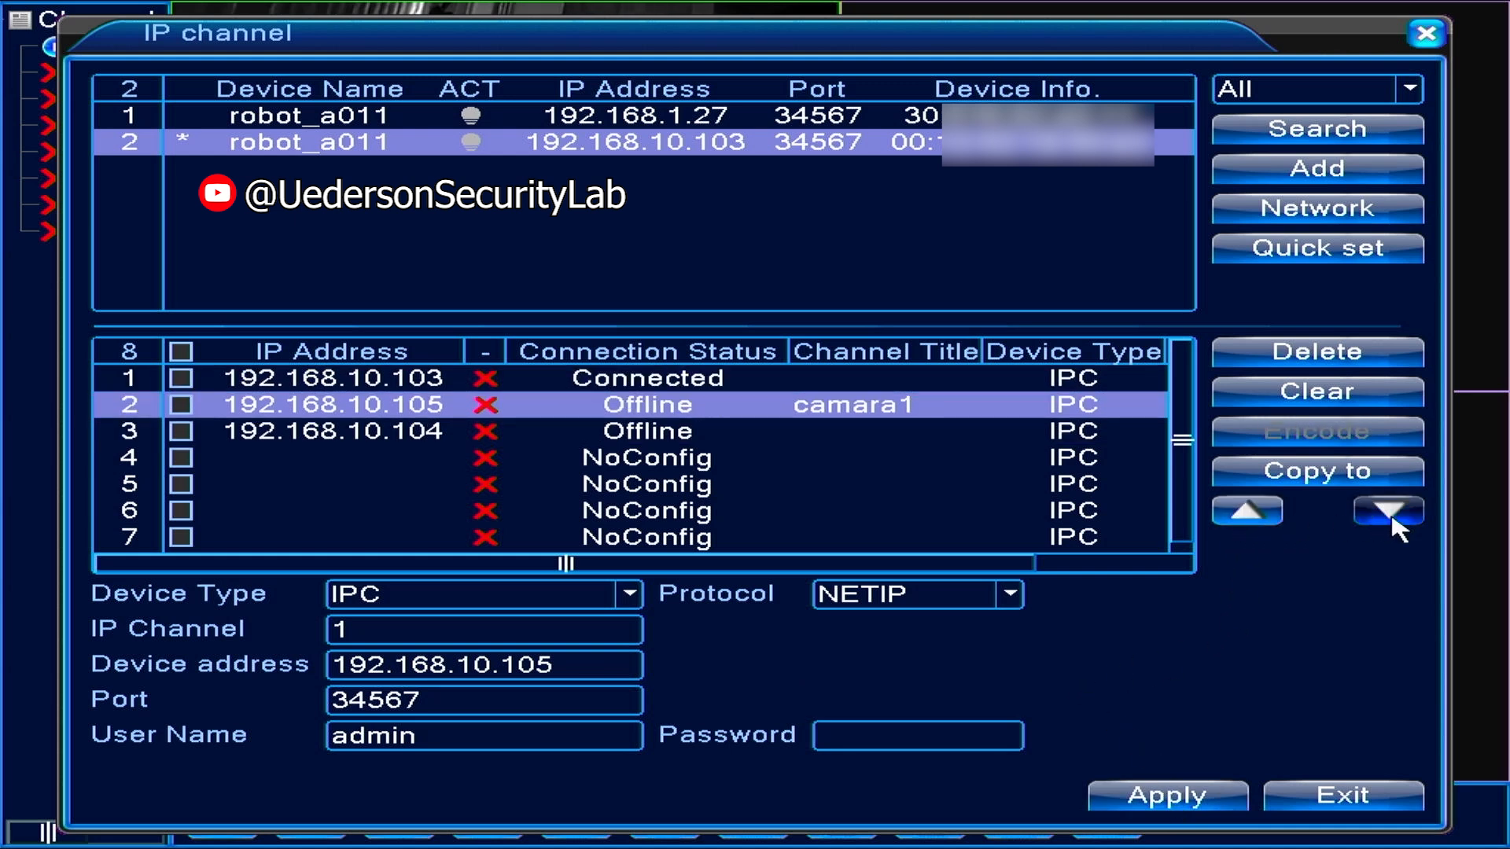
{"action": "left_click", "coordinate": [1391, 513]}
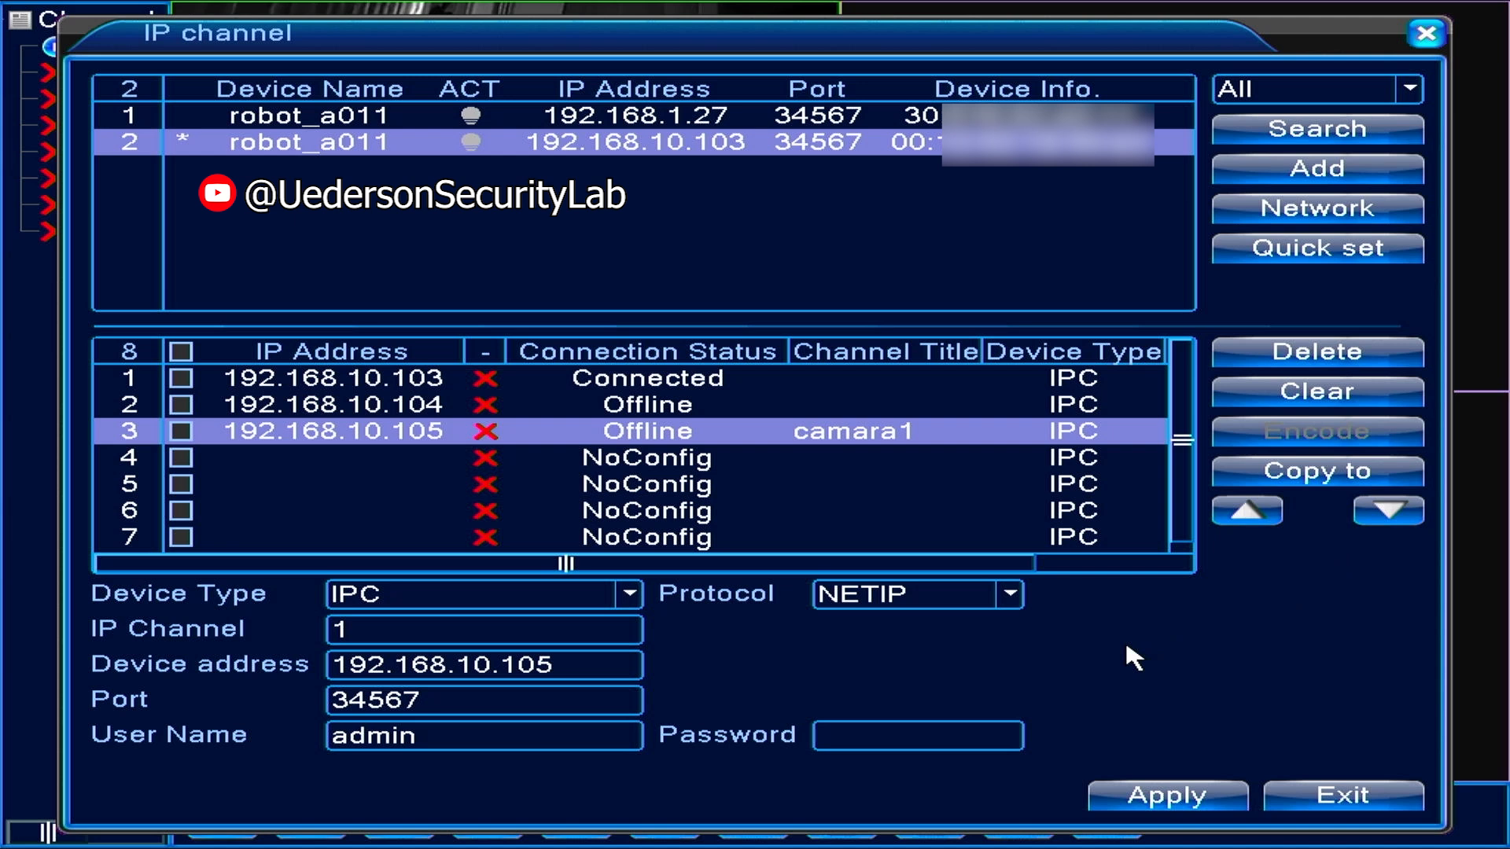
{"action": "left_click", "coordinate": [355, 385]}
{"action": "left_click", "coordinate": [361, 406]}
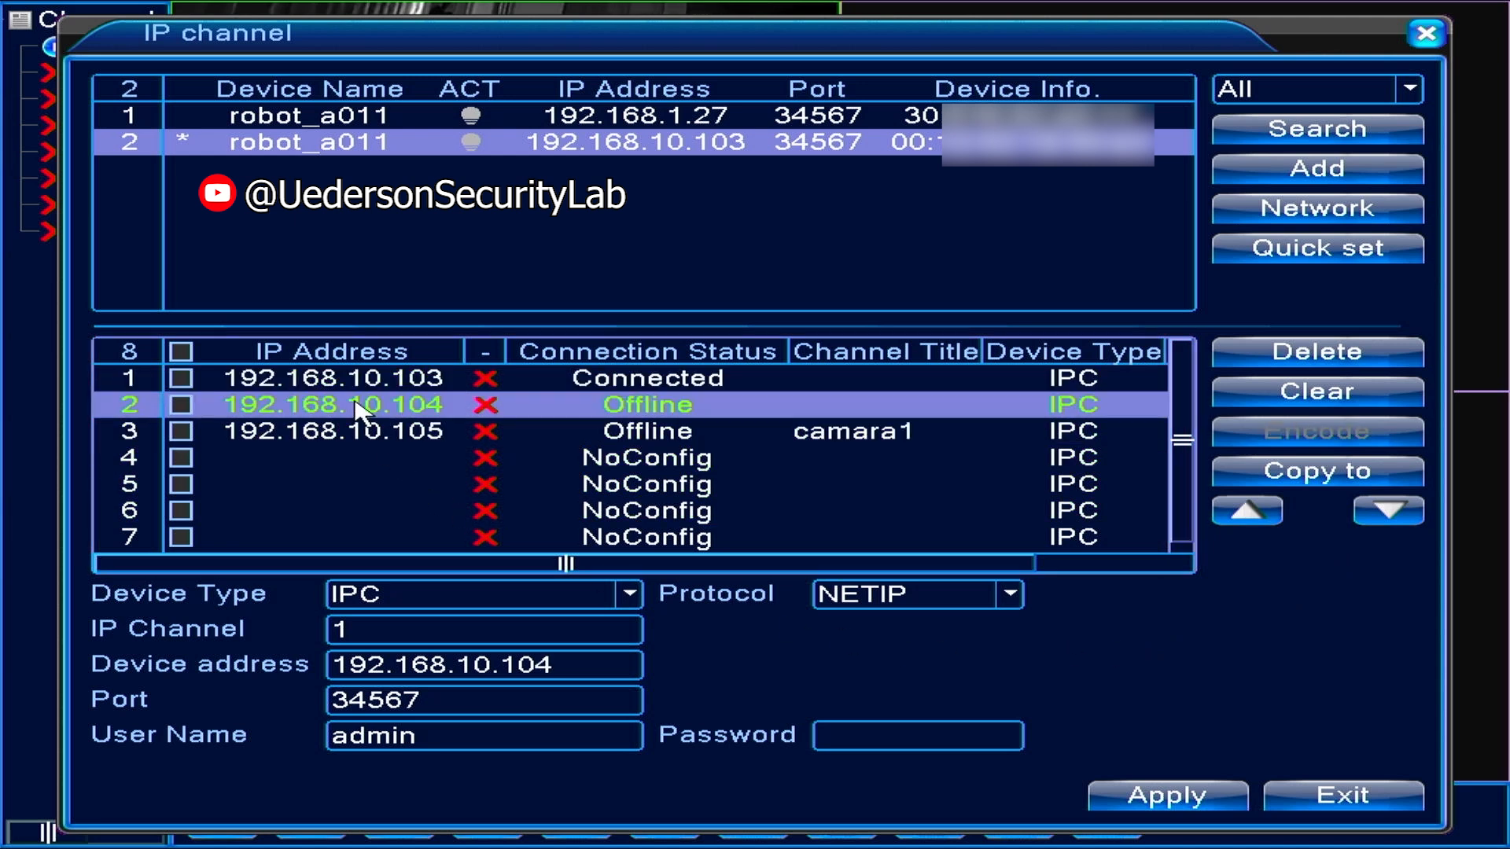
{"action": "left_click", "coordinate": [358, 435]}
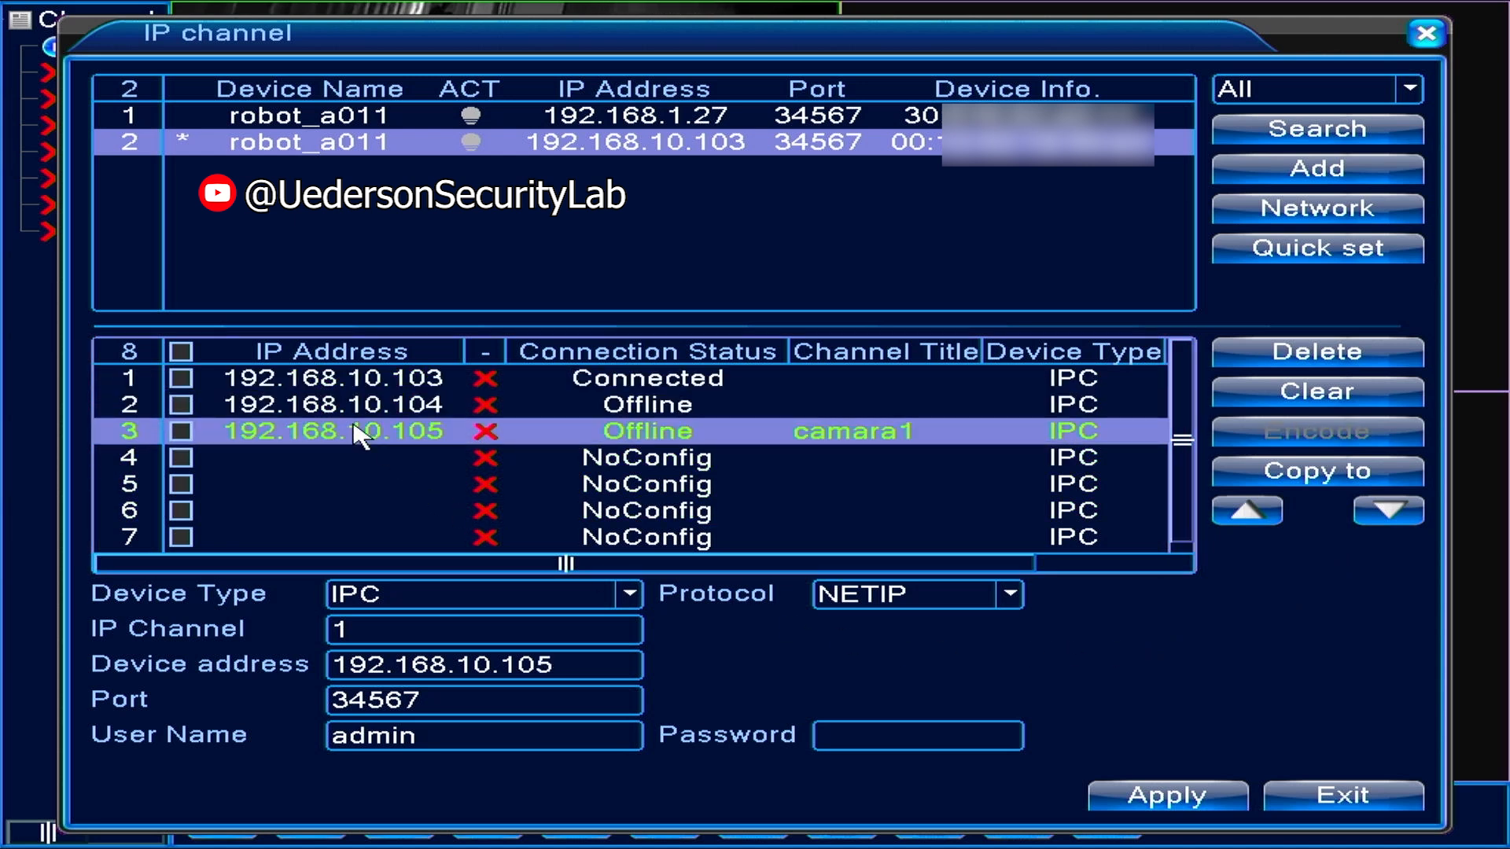
{"action": "left_click", "coordinate": [361, 384]}
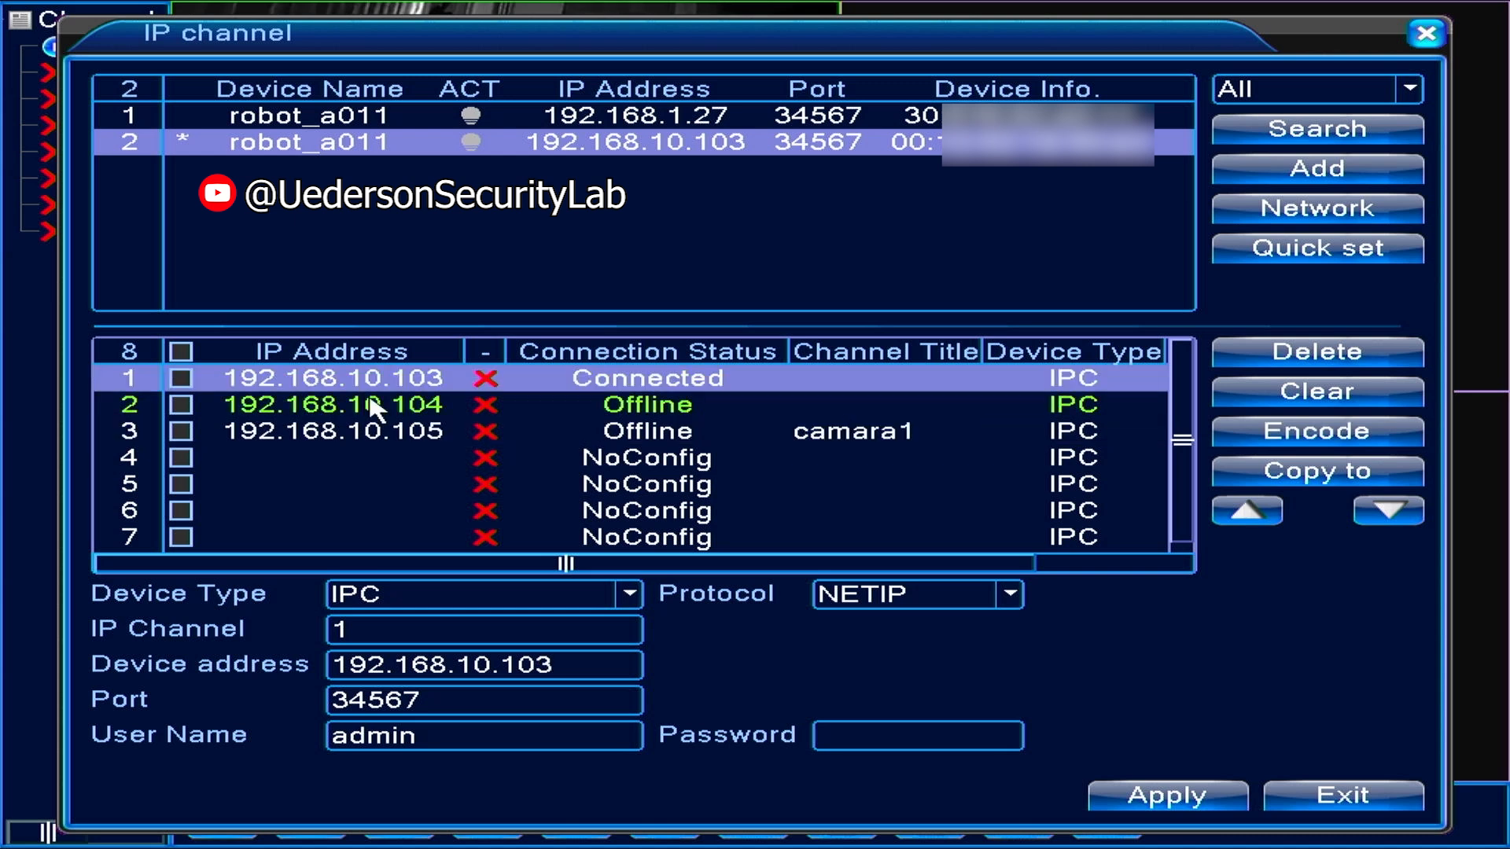
Set the device address of the unconfigured channel 4 to 192.168.10.109
{"action": "left_click", "coordinate": [368, 459]}
{"action": "left_click", "coordinate": [368, 663]}
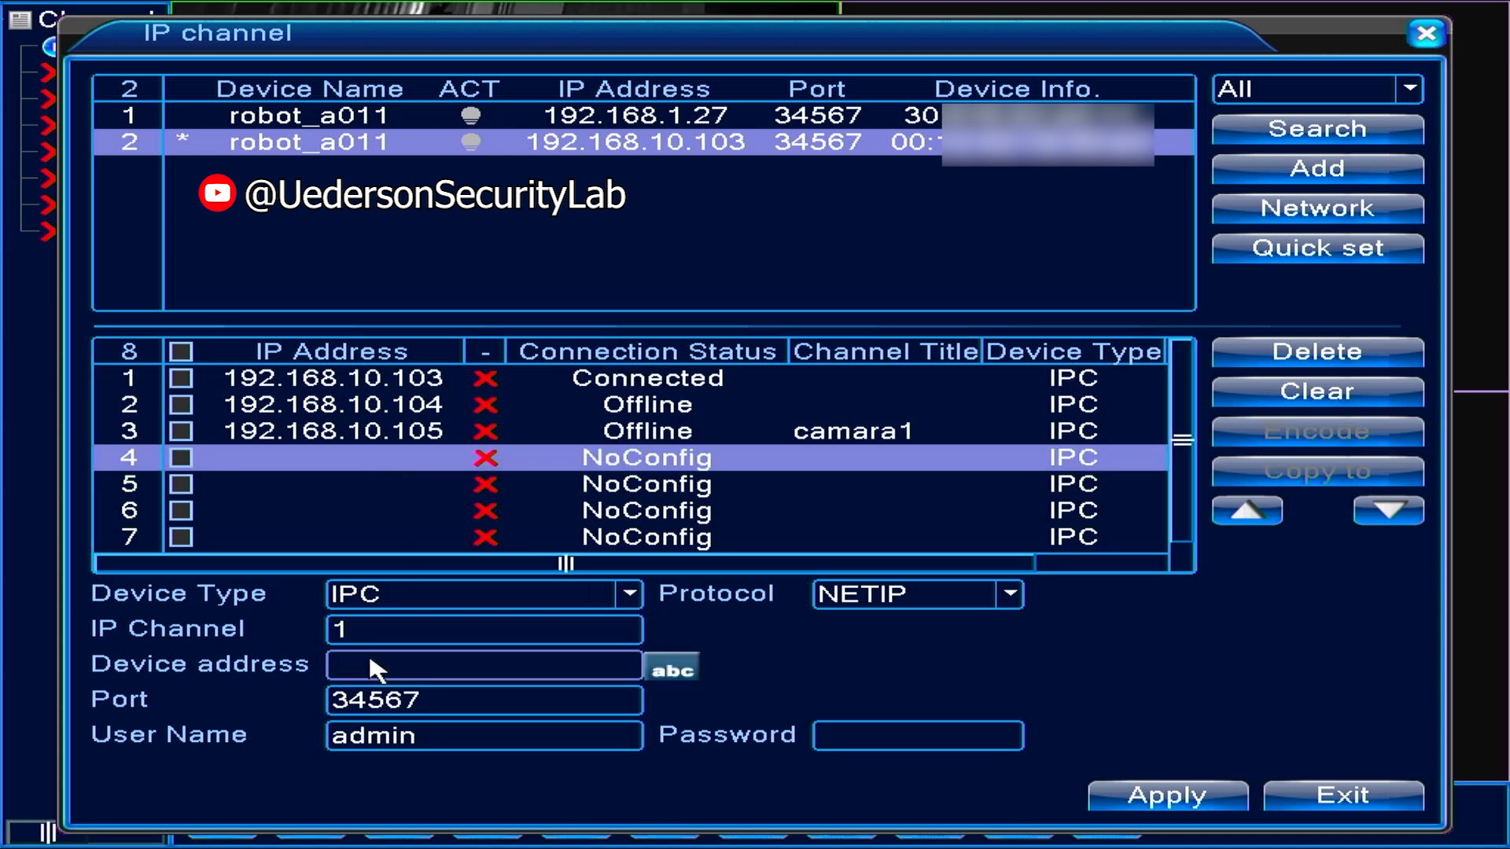
{"action": "left_click", "coordinate": [368, 663]}
{"action": "left_click", "coordinate": [227, 497]}
{"action": "left_click", "coordinate": [569, 497]}
{"action": "left_click", "coordinate": [270, 497]}
{"action": "left_click", "coordinate": [569, 597]}
{"action": "left_click", "coordinate": [228, 497]}
{"action": "left_click", "coordinate": [441, 497]}
{"action": "left_click", "coordinate": [527, 497]}
{"action": "left_click", "coordinate": [570, 597]}
{"action": "left_click", "coordinate": [227, 497]}
{"action": "left_click", "coordinate": [613, 497]}
{"action": "left_click", "coordinate": [570, 597]}
{"action": "left_click", "coordinate": [227, 497]}
{"action": "left_click", "coordinate": [613, 497]}
{"action": "left_click", "coordinate": [563, 500]}
{"action": "left_click", "coordinate": [718, 597]}
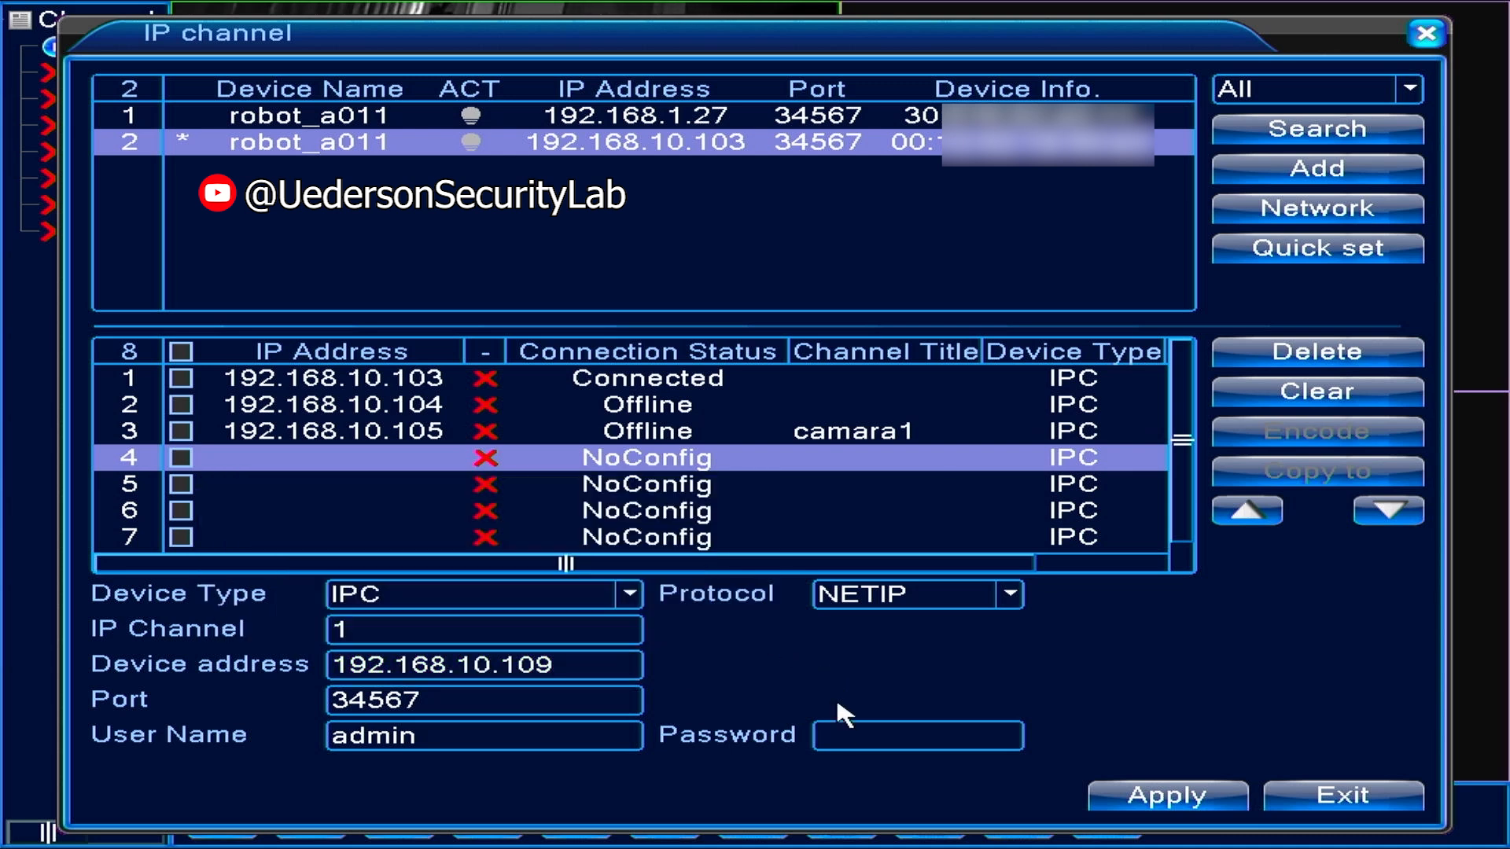
Enter the camera's password for channel 4 and apply the channel's connection settings
{"action": "left_click", "coordinate": [837, 732]}
{"action": "left_click", "coordinate": [661, 567]}
{"action": "left_click", "coordinate": [661, 567]}
{"action": "left_click", "coordinate": [660, 567]}
{"action": "left_click", "coordinate": [661, 567]}
{"action": "left_click", "coordinate": [660, 567]}
{"action": "left_click", "coordinate": [661, 567]}
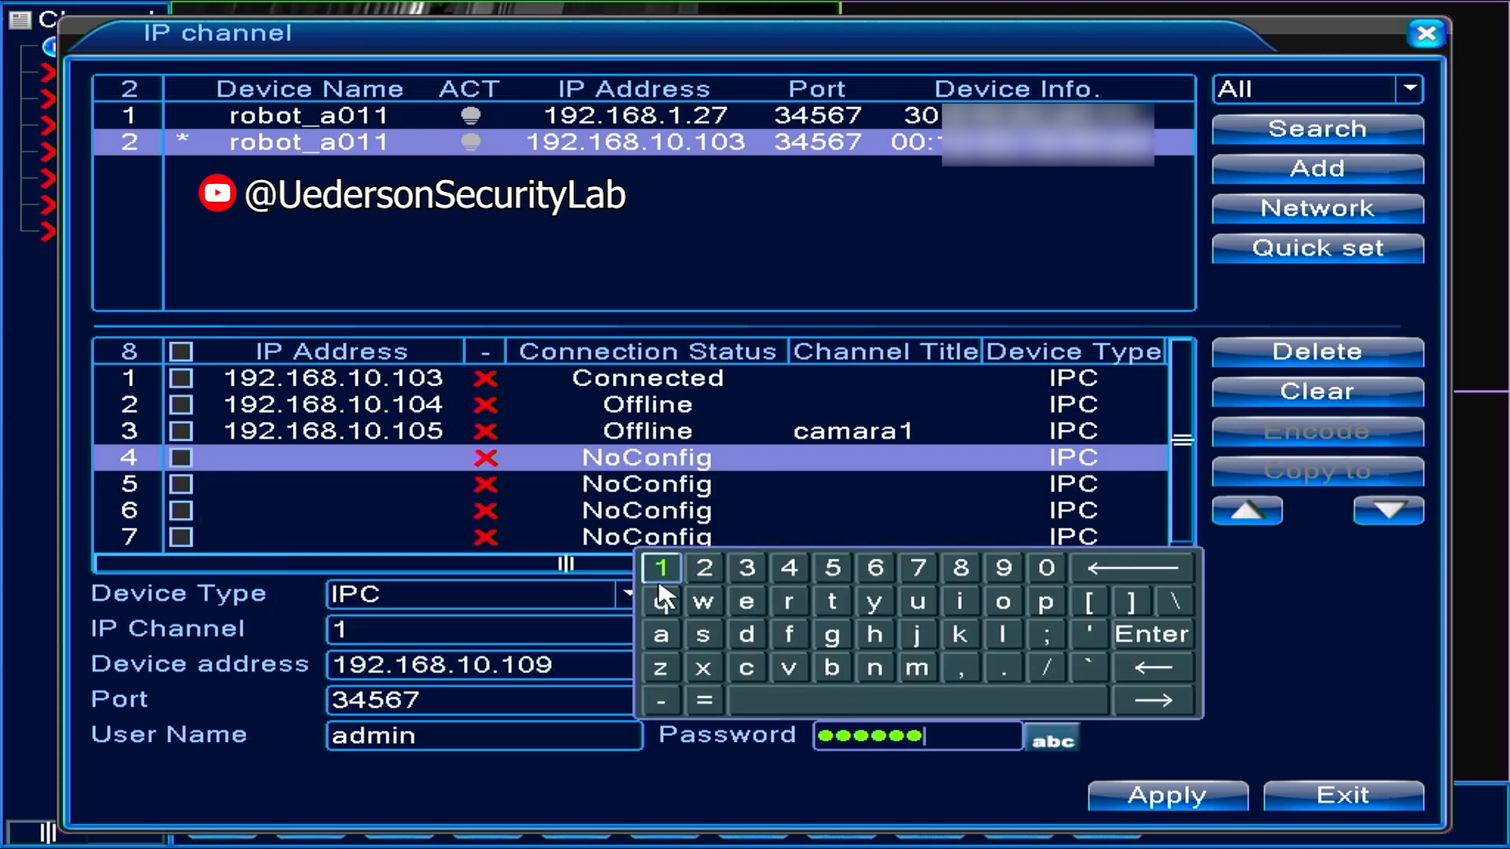
{"action": "left_click", "coordinate": [730, 747]}
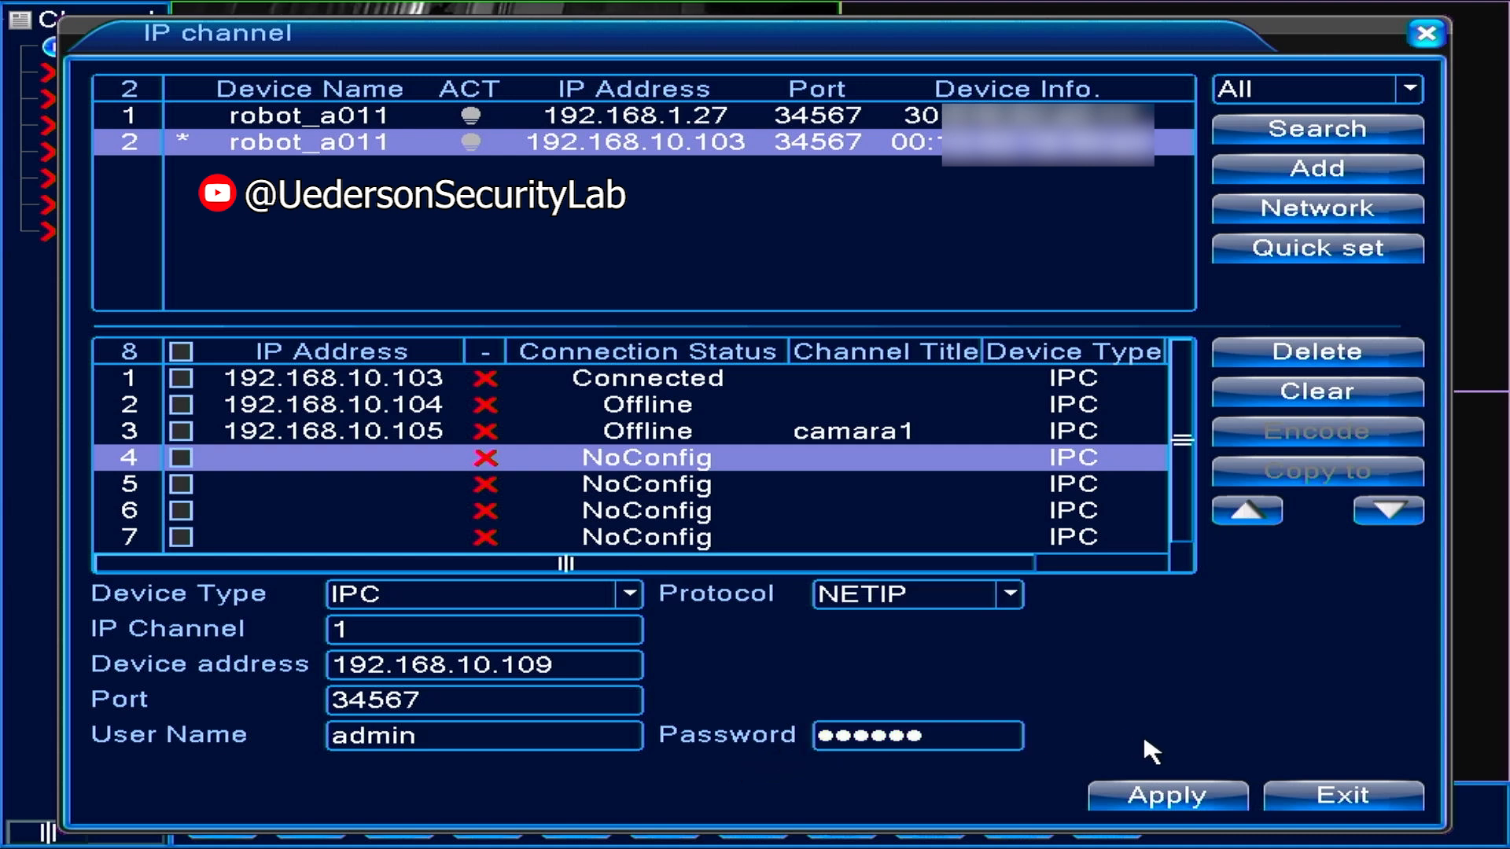
{"action": "left_click", "coordinate": [1161, 793]}
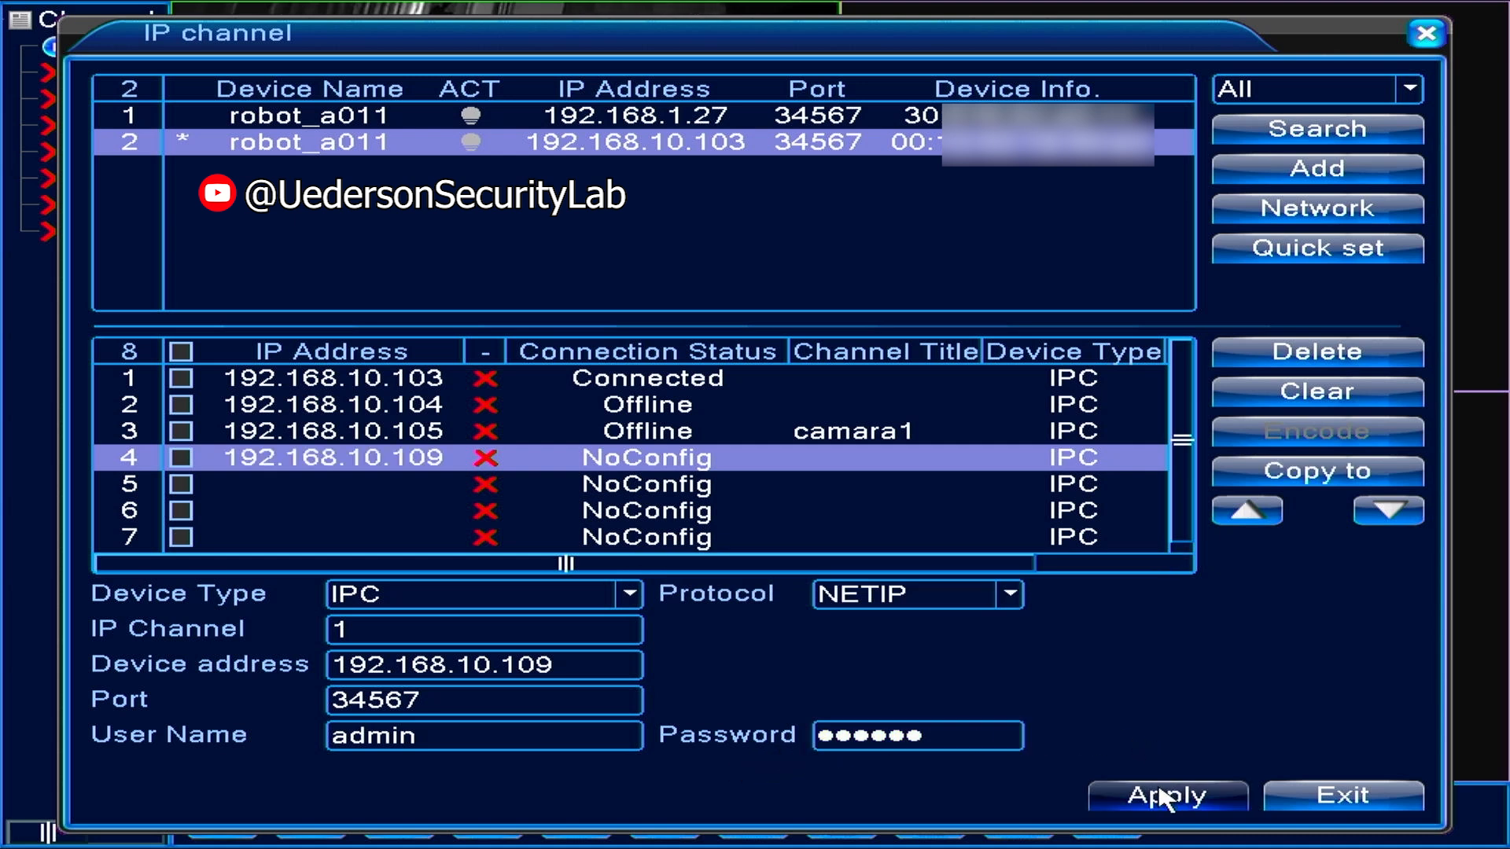